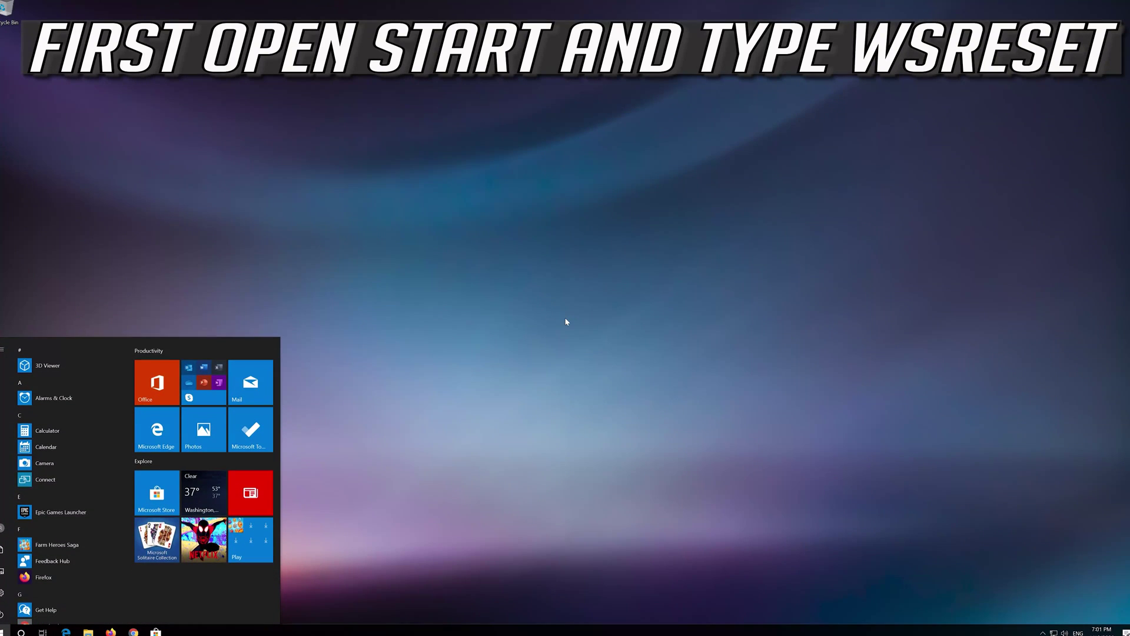
Step: Run the wsreset command to reset the Microsoft Store cache, and close the Store window that opens
text(wsreset)
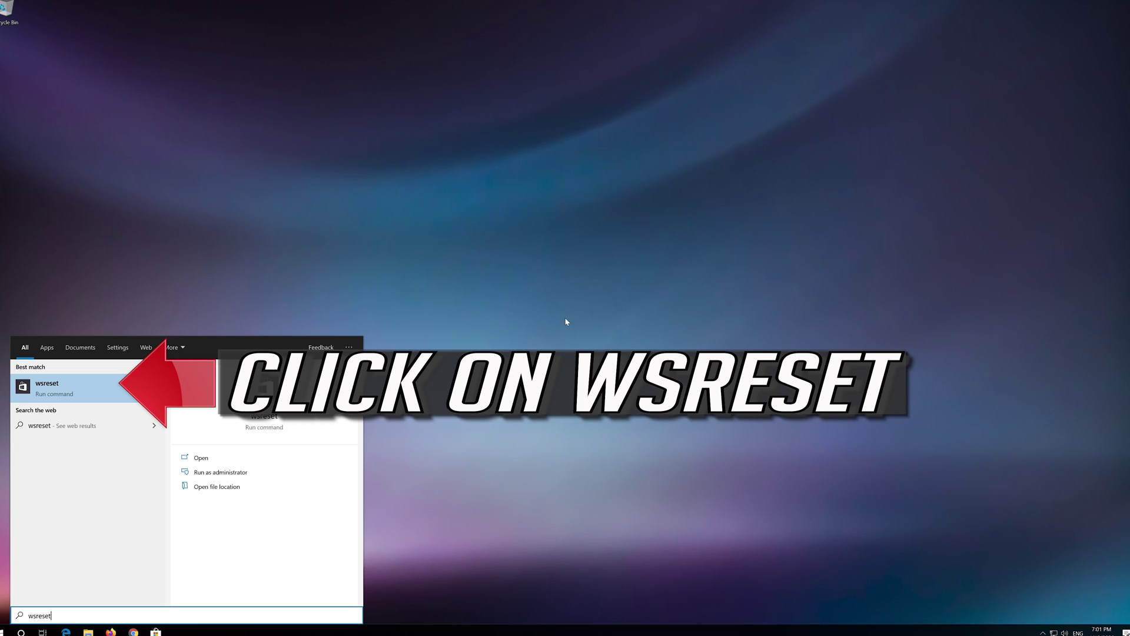
click(91, 398)
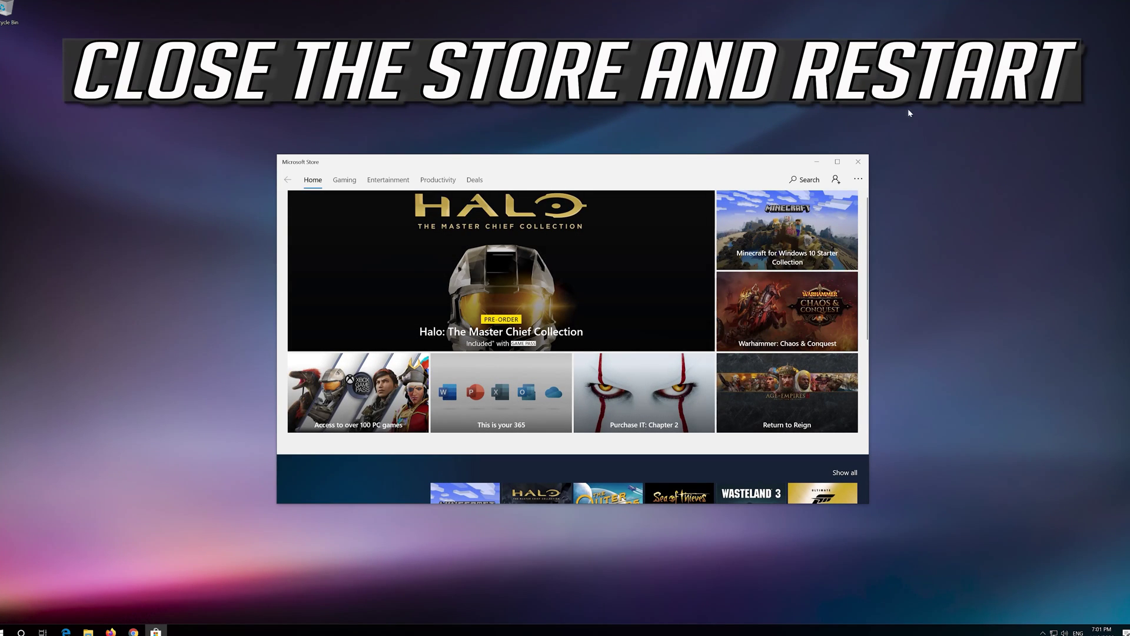
click(858, 163)
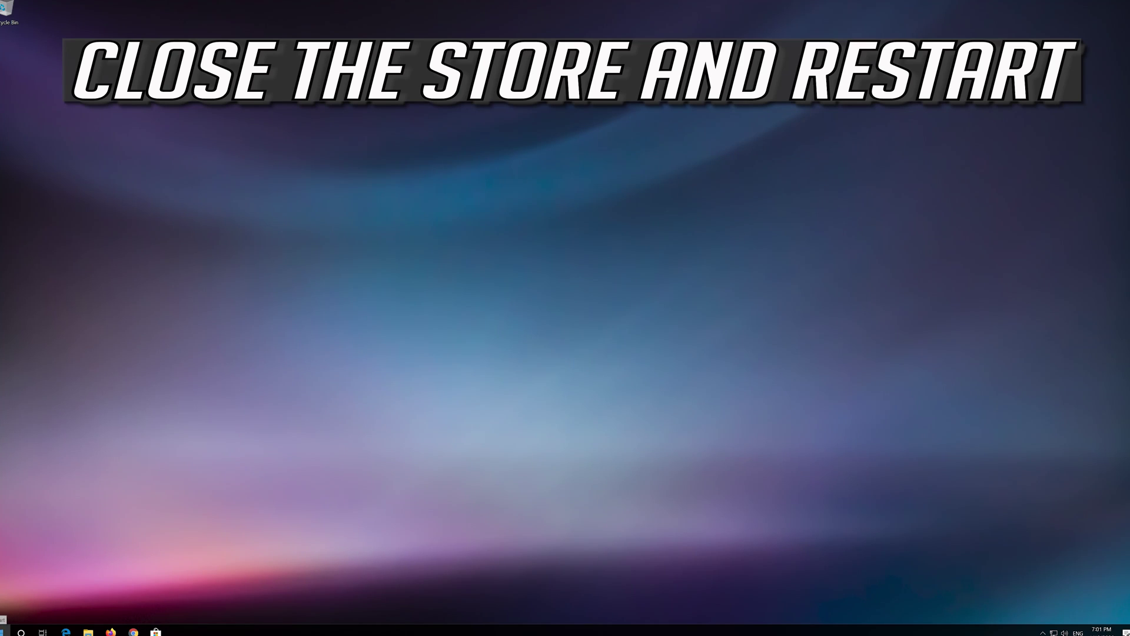
Step: Restart the computer
click(5, 630)
click(2, 612)
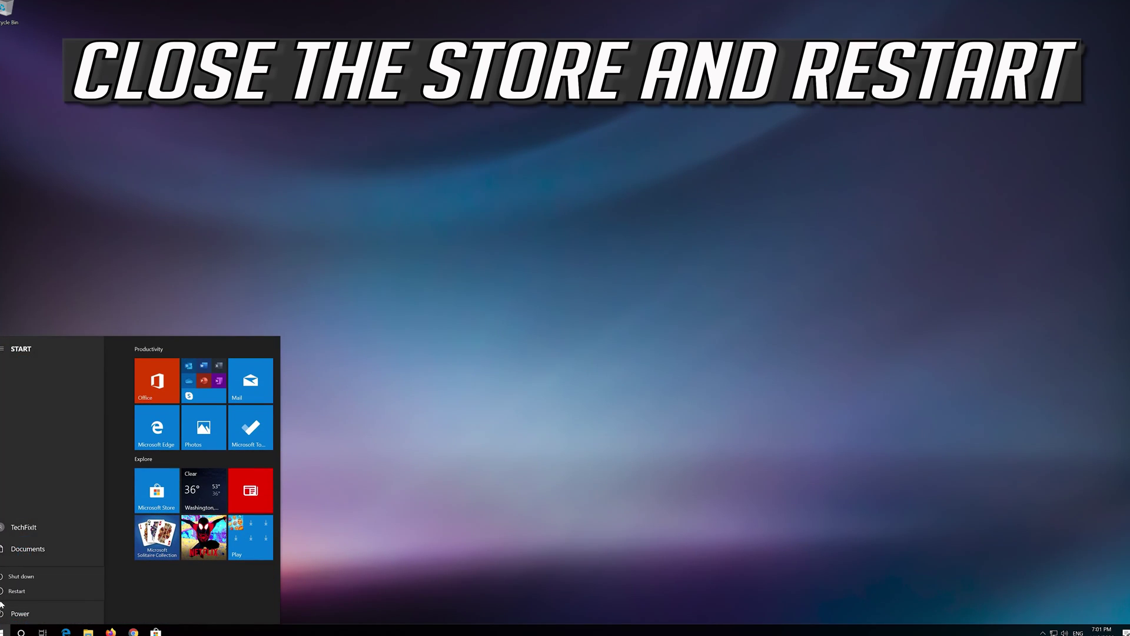
click(5, 592)
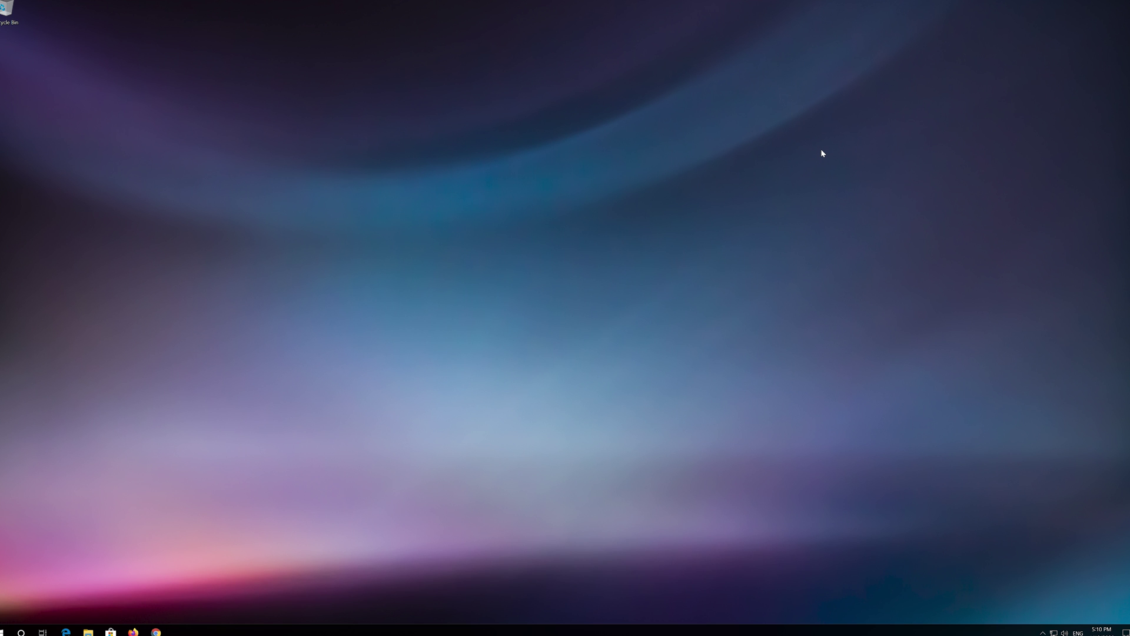
Step: Open the Apps category of the Windows Settings
key(super)
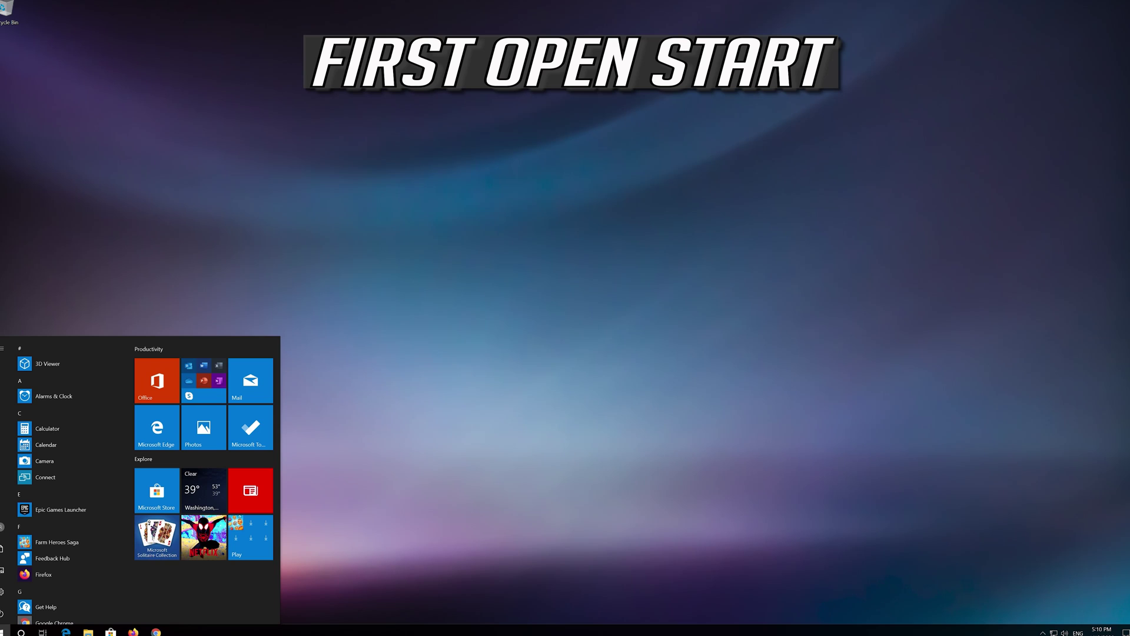
mouse_move(4, 592)
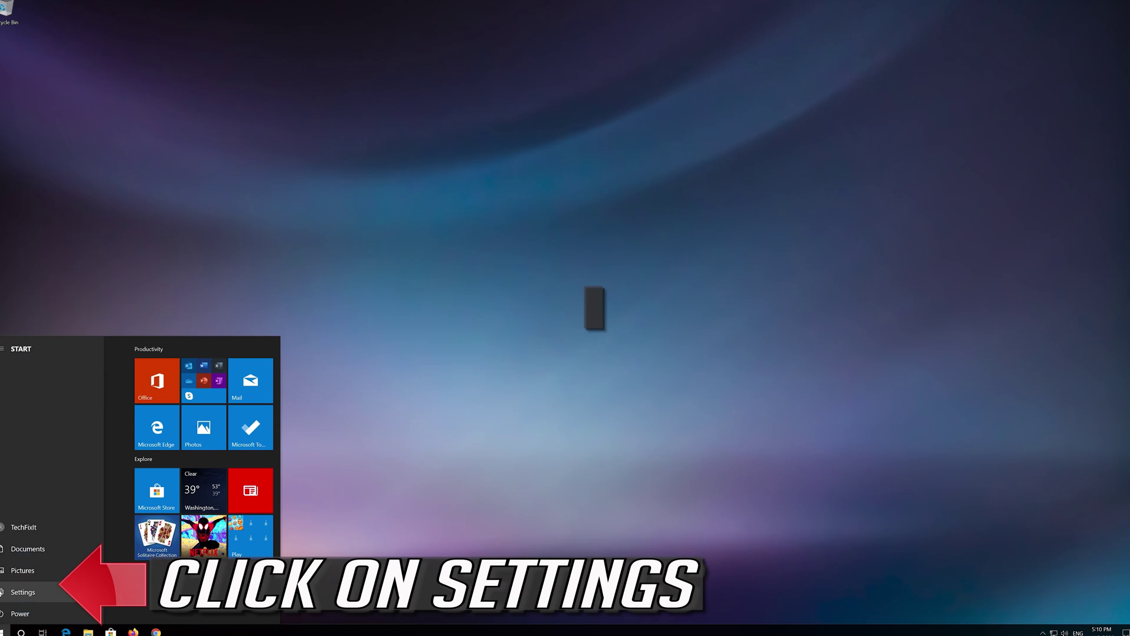
click(20, 596)
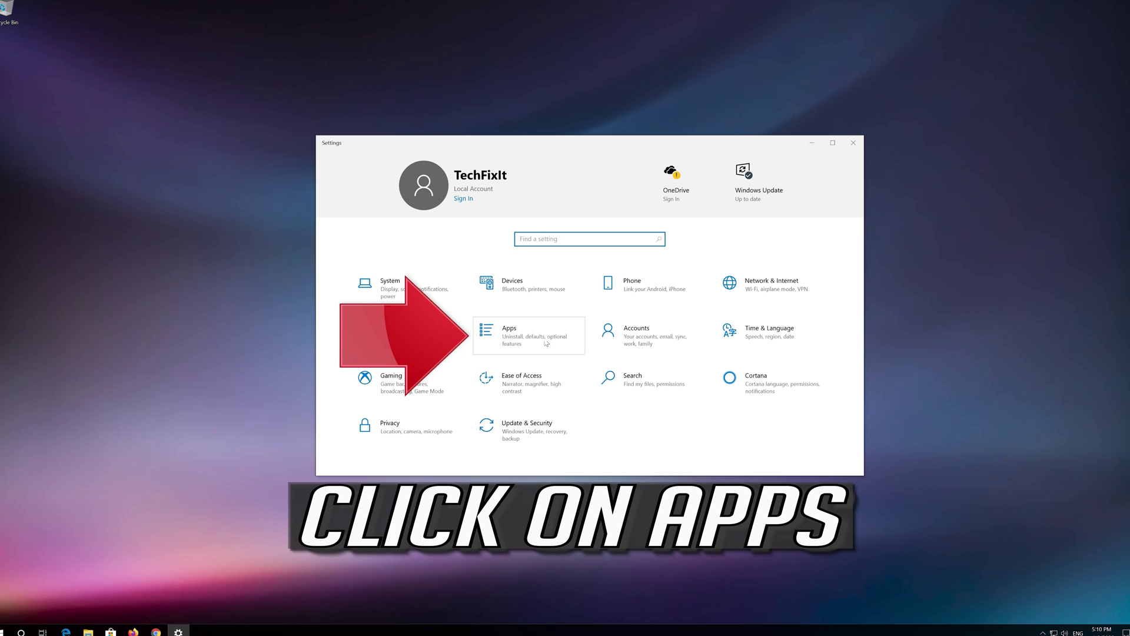
click(533, 337)
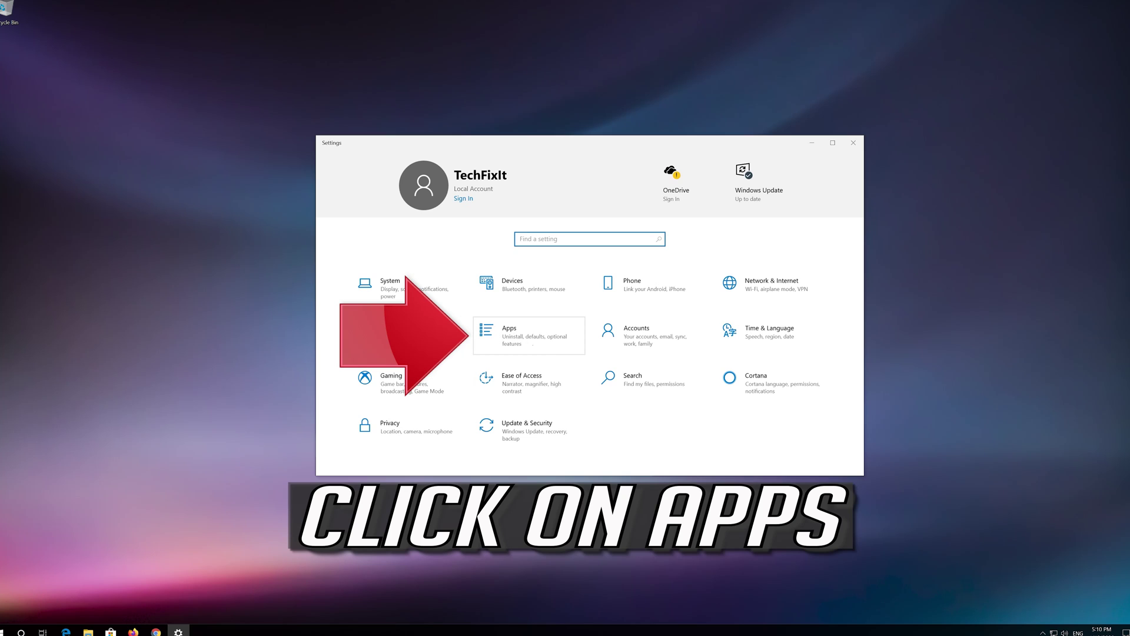
click(551, 337)
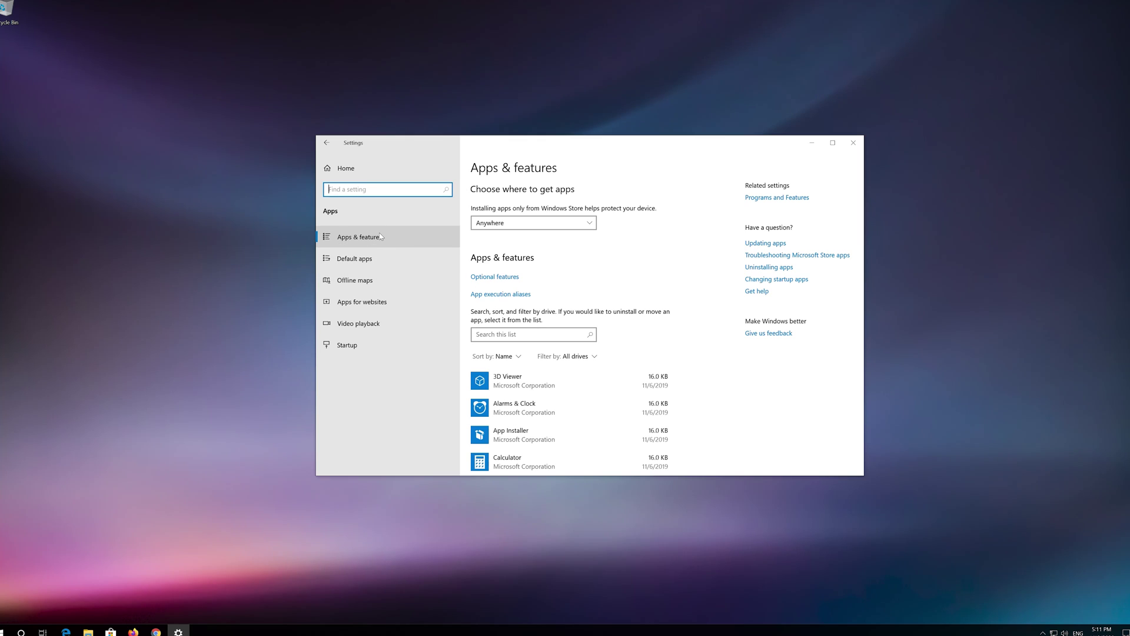
Step: Find Microsoft Store in the installed apps list and open its advanced options
scroll(545, 288, down, 5)
scroll(545, 289, down, 5)
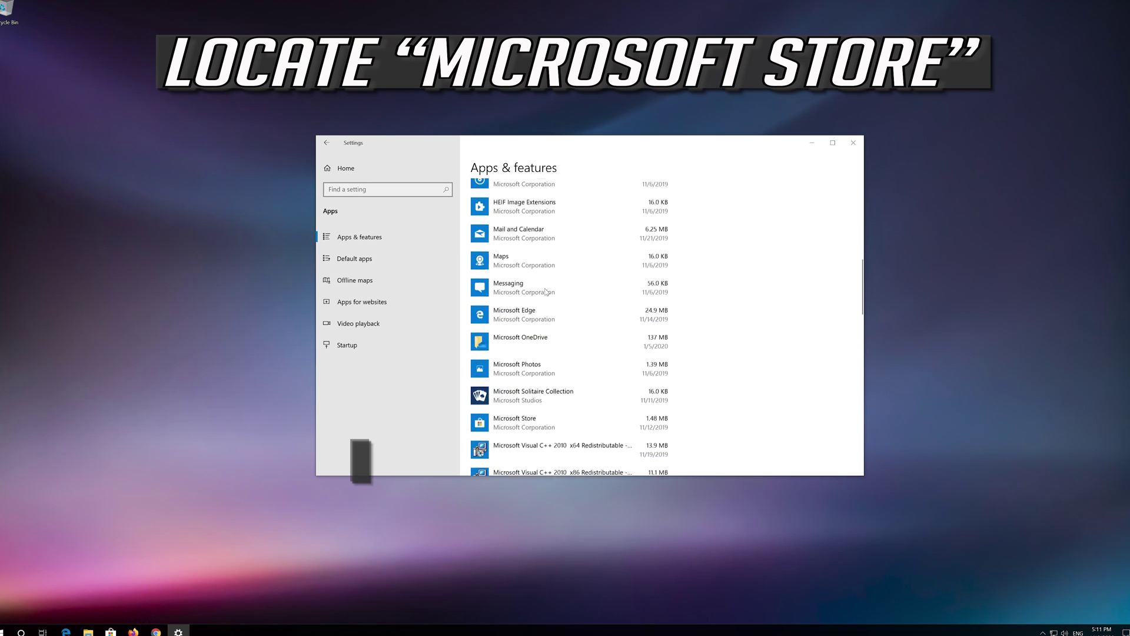
scroll(545, 291, down, 3)
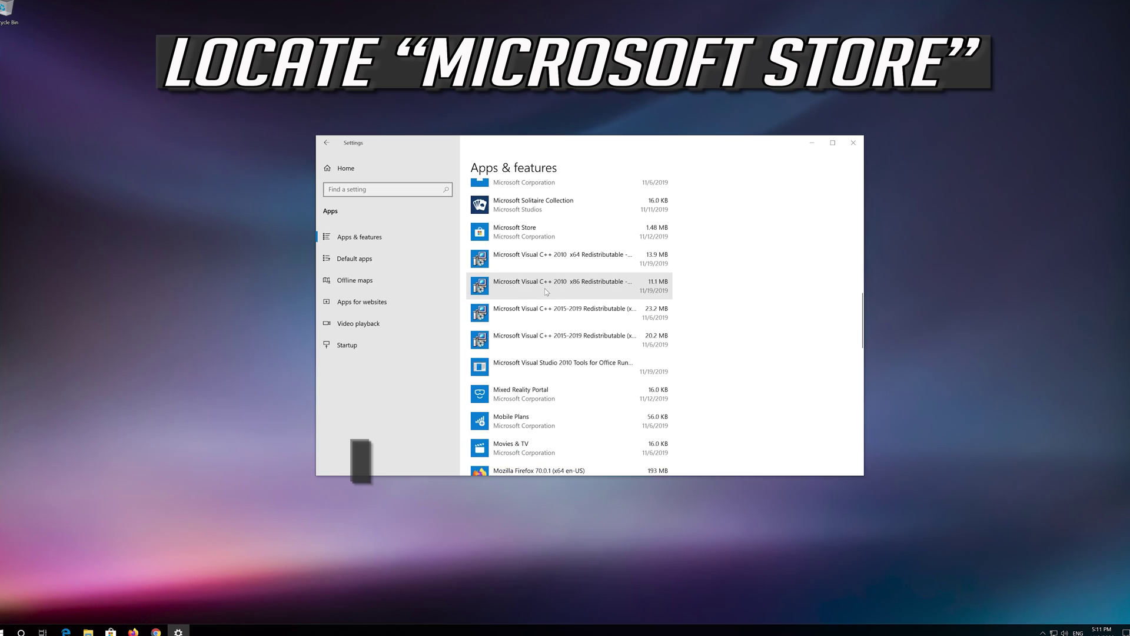
scroll(545, 291, up, 1)
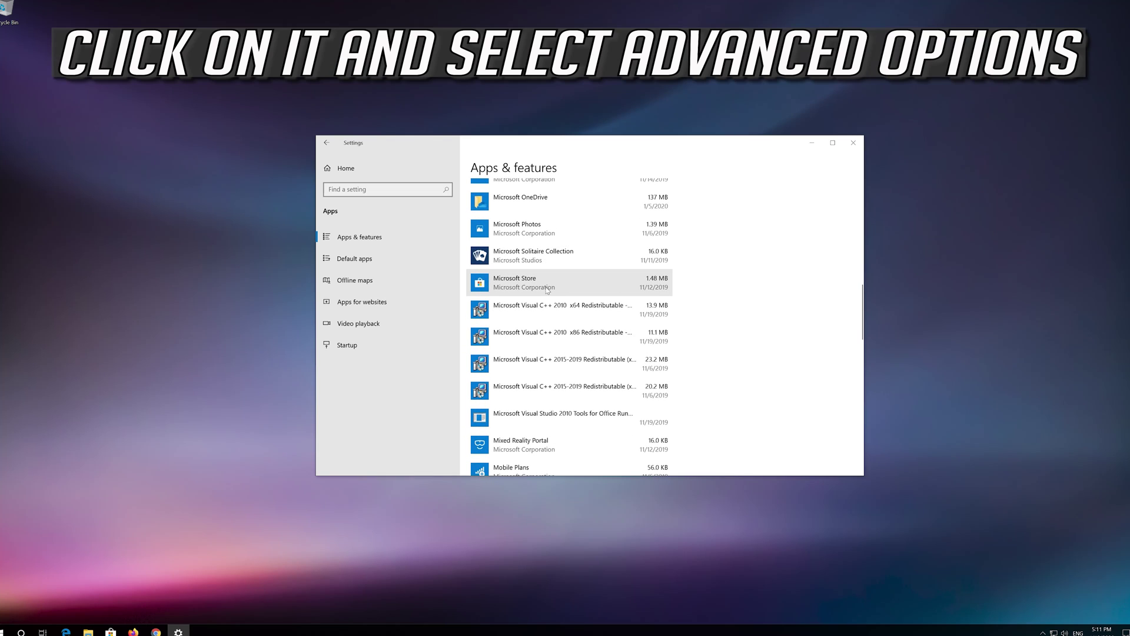
click(547, 289)
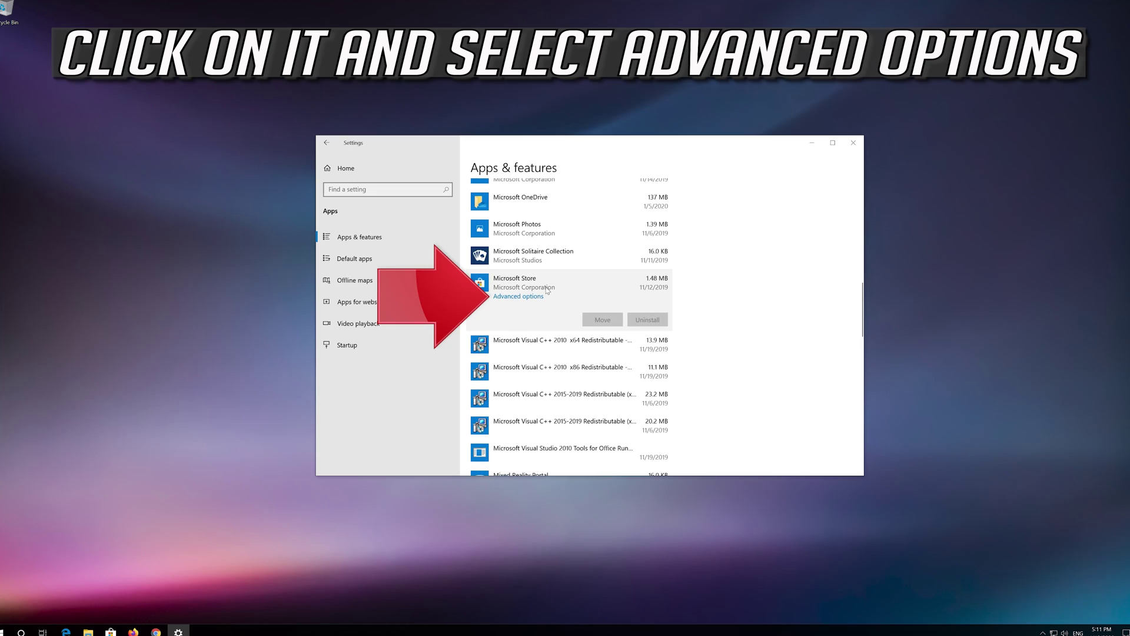
click(510, 297)
click(530, 298)
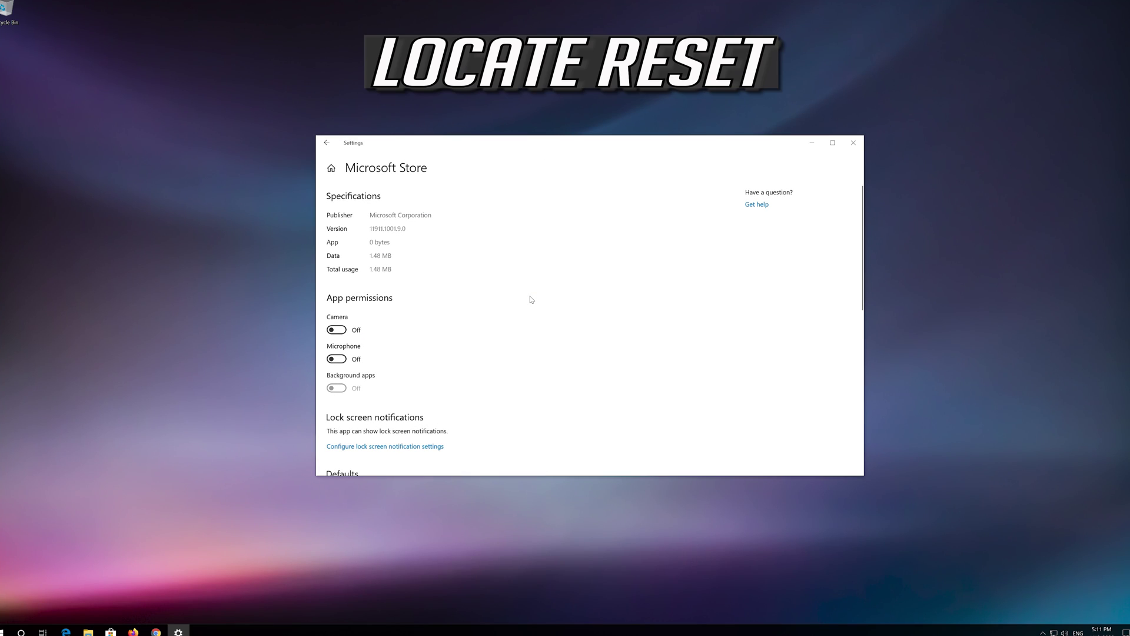
Step: Reset the Microsoft Store app, confirming the deletion of its data, and close Settings
scroll(443, 319, down, 5)
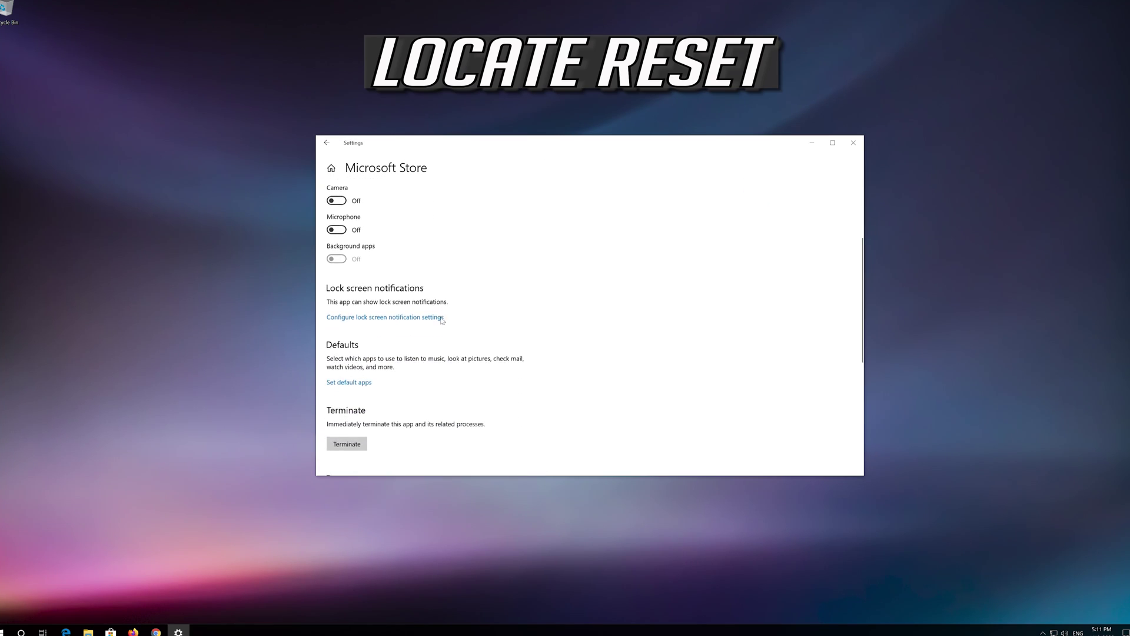
scroll(442, 320, down, 6)
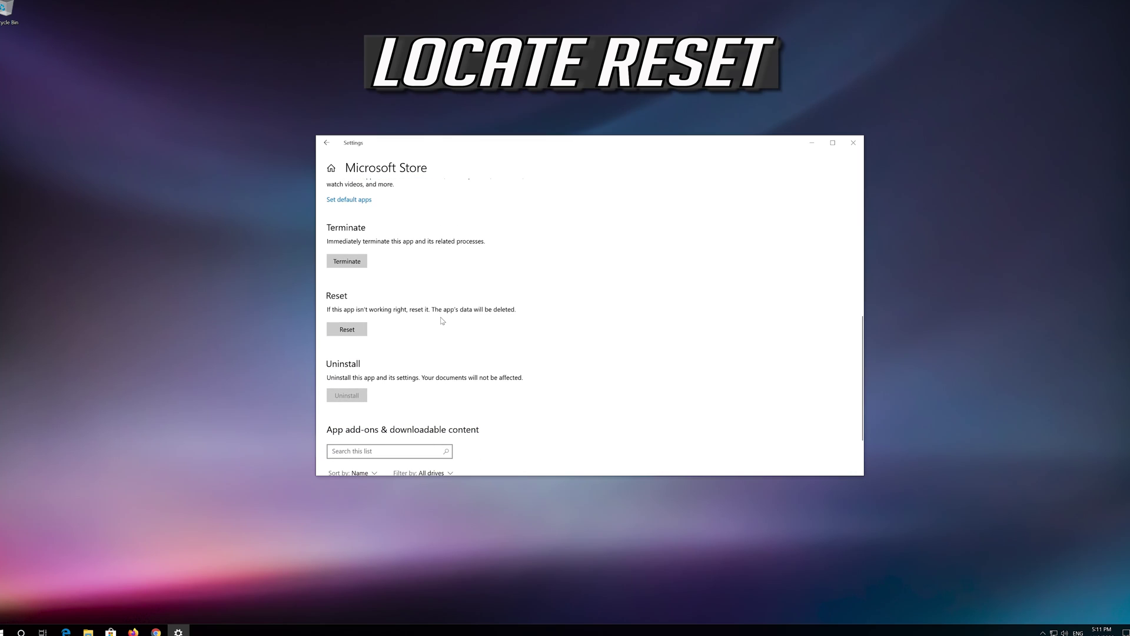
click(347, 330)
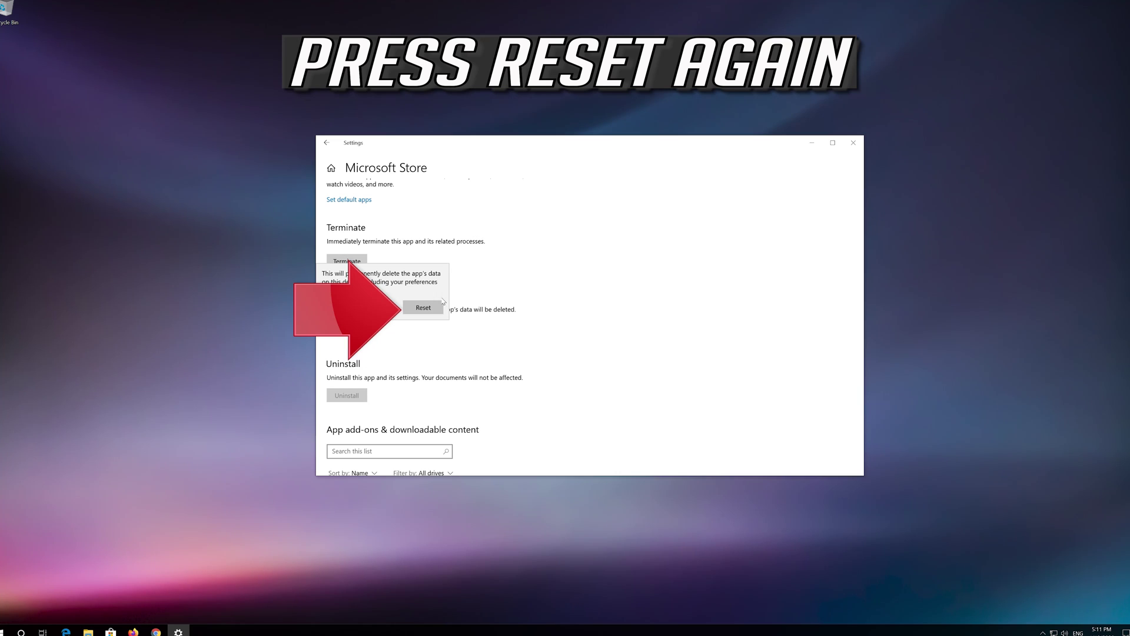
click(409, 313)
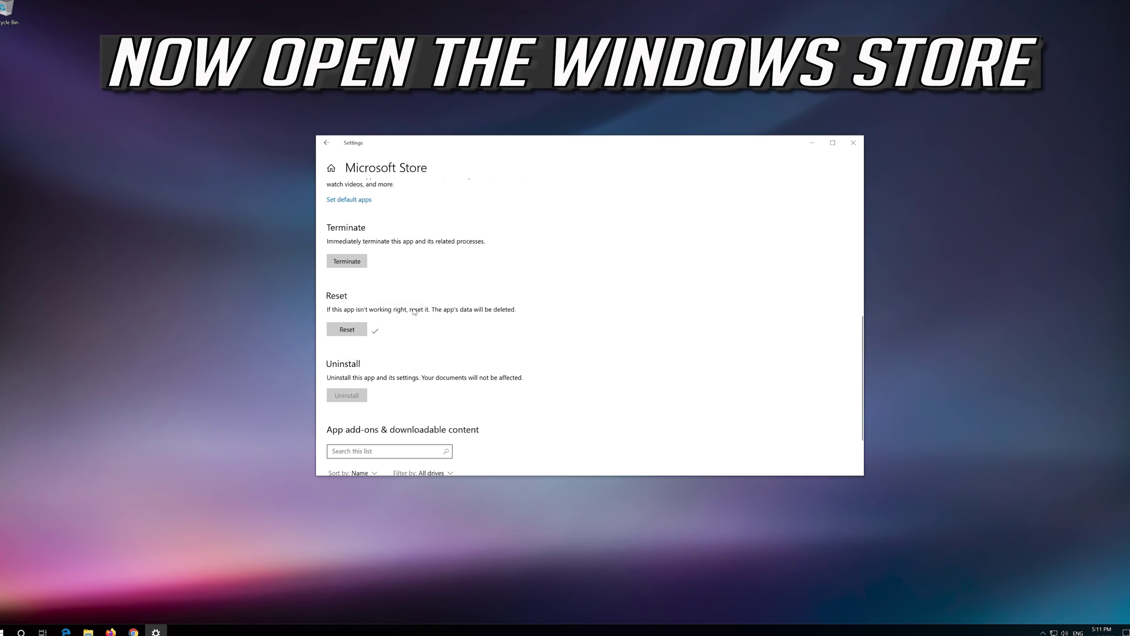
click(853, 142)
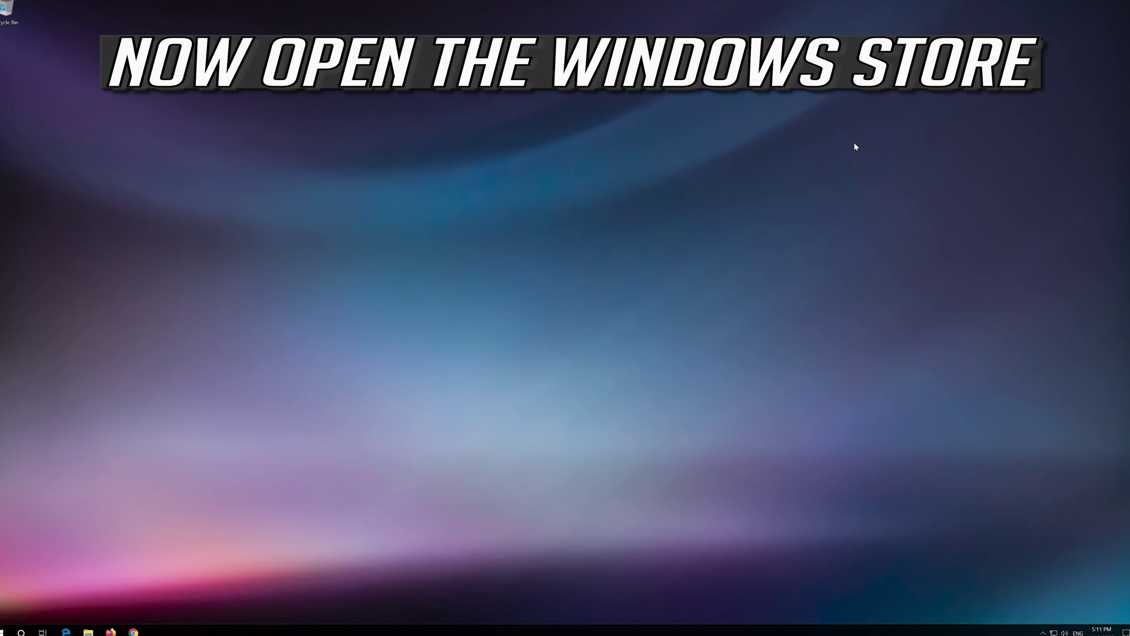
Step: Launch Microsoft Store and move its window away from the corner of the desktop
click(5, 630)
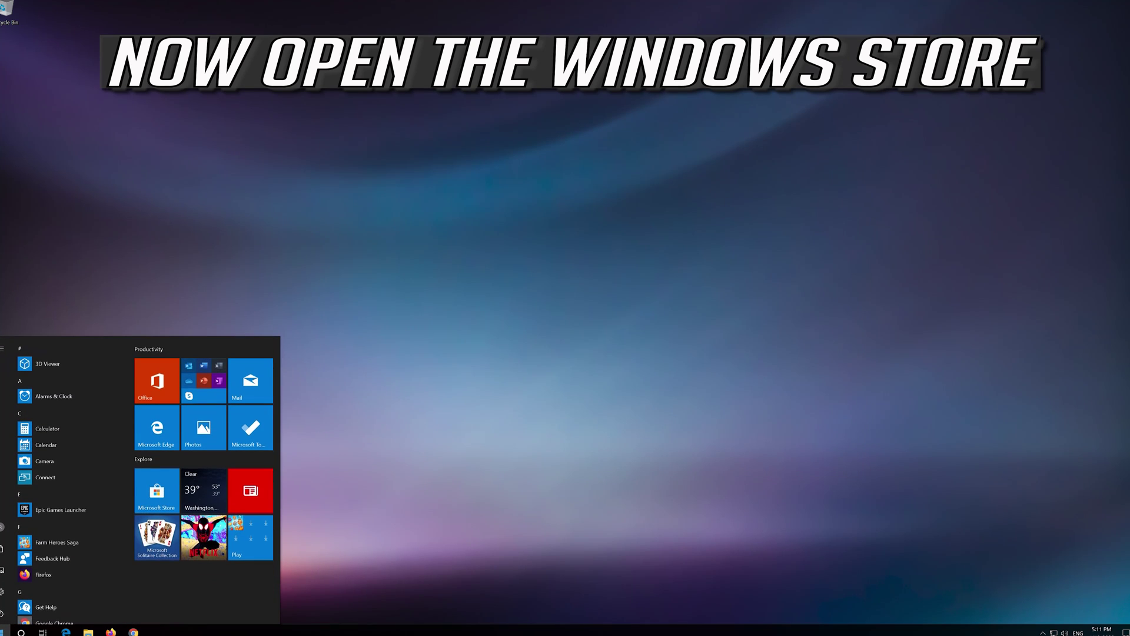
click(156, 490)
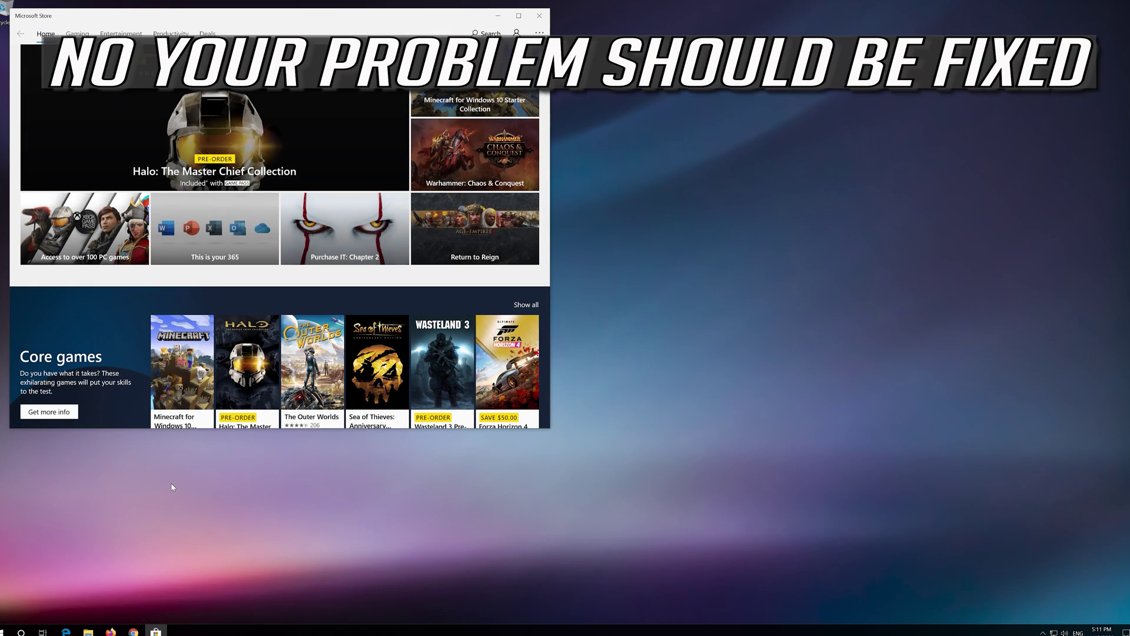
drag(360, 15, 673, 55)
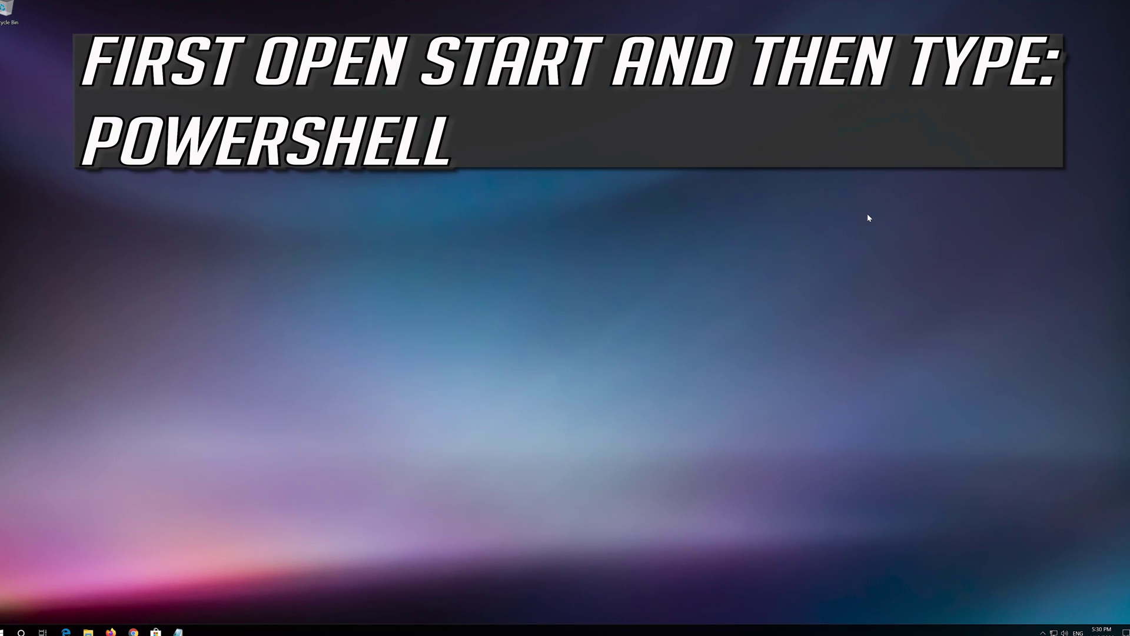
Step: Search for powershell, run Windows PowerShell as administrator, and allow it to make changes to the device
key(super)
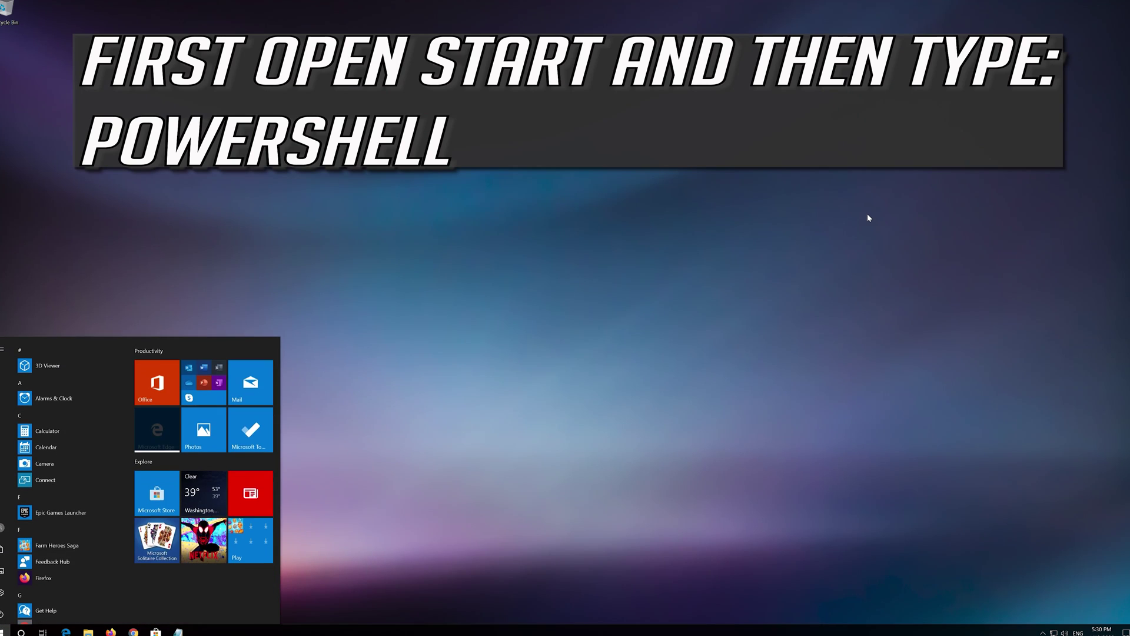
text(power)
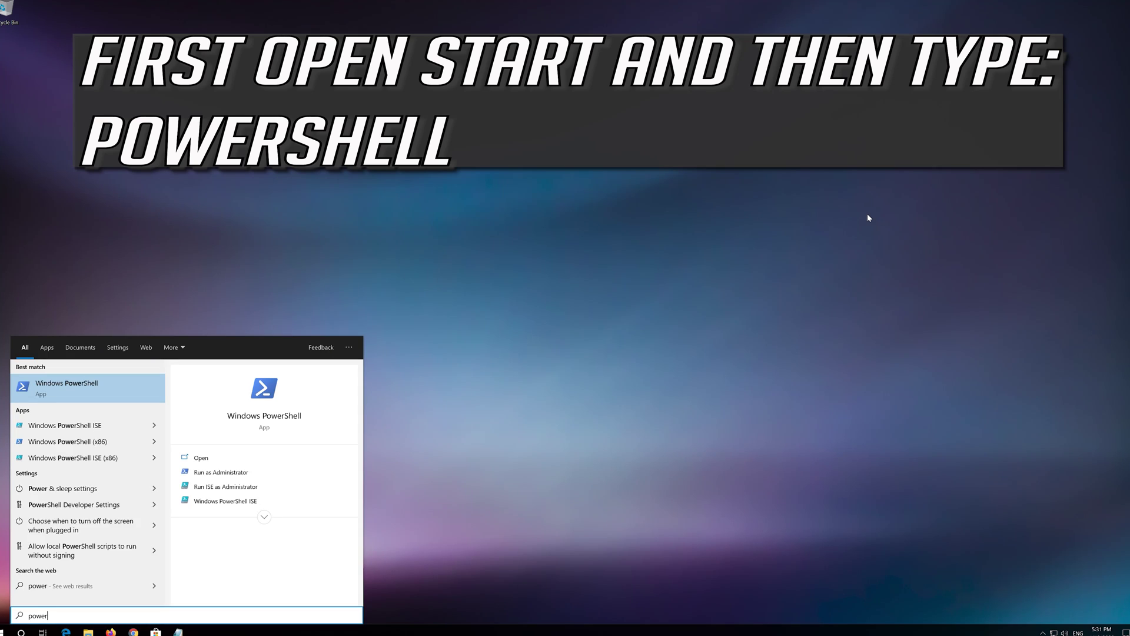
text(shell)
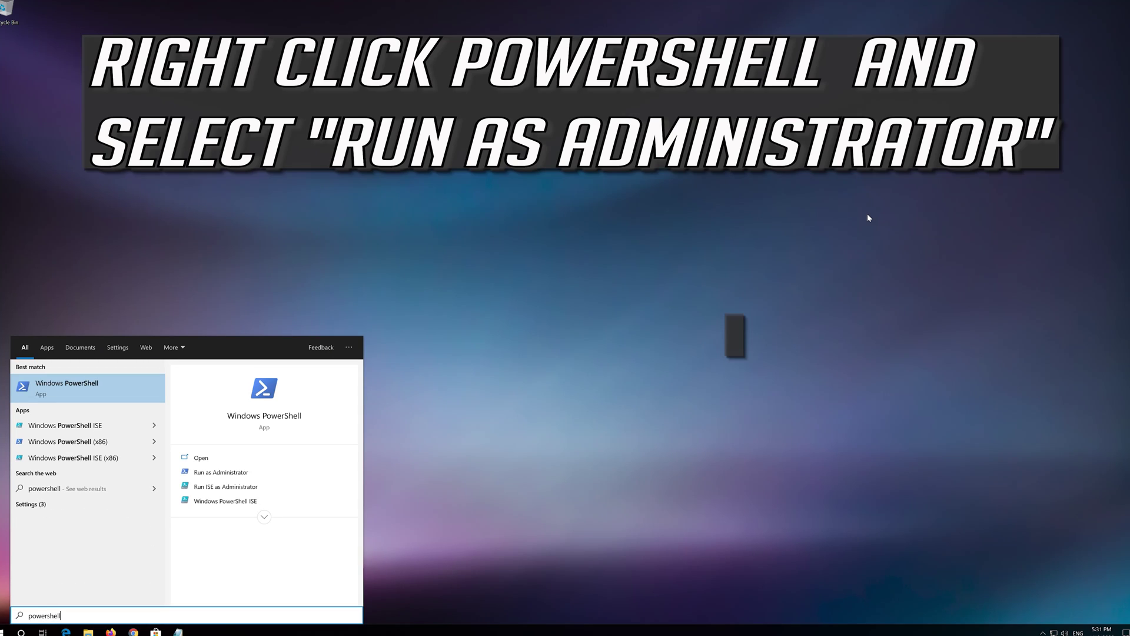
right_click(80, 396)
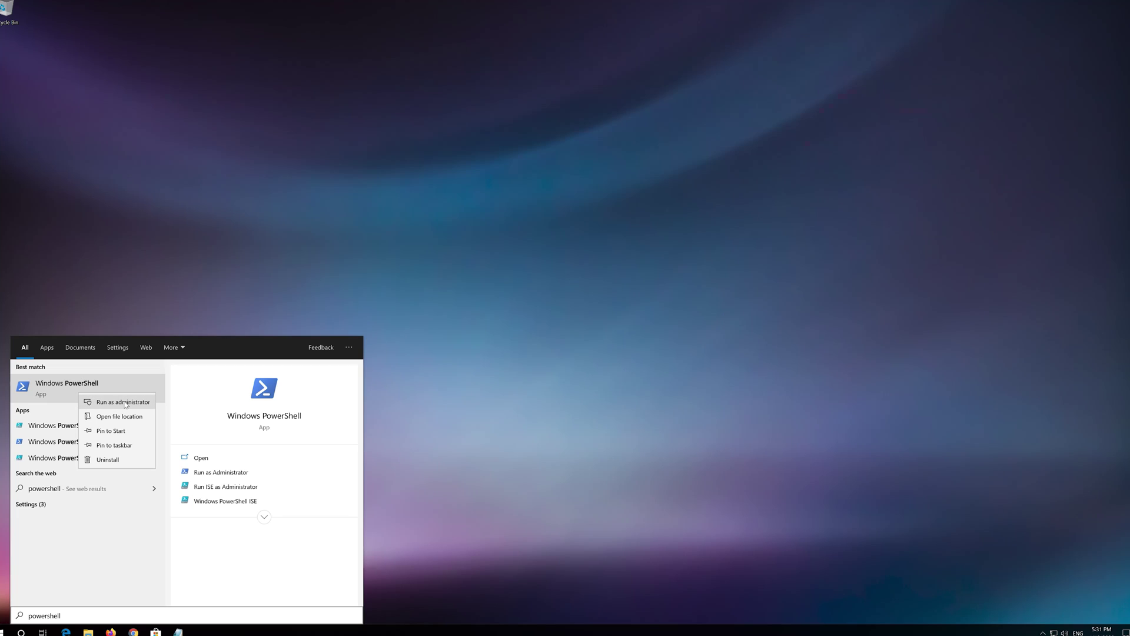
click(125, 402)
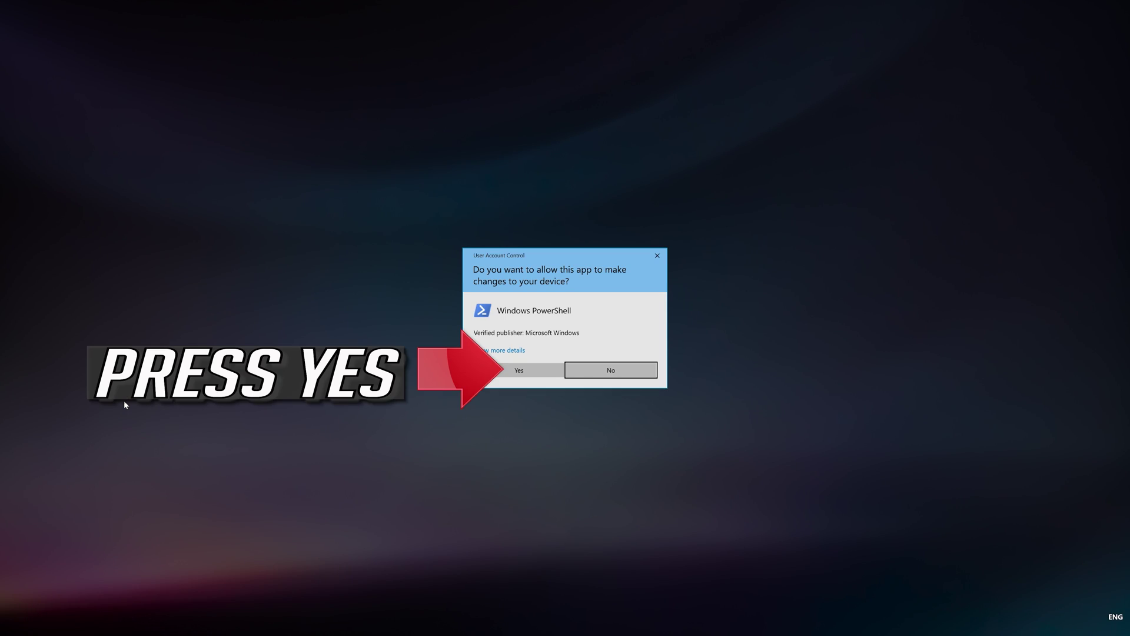
click(519, 371)
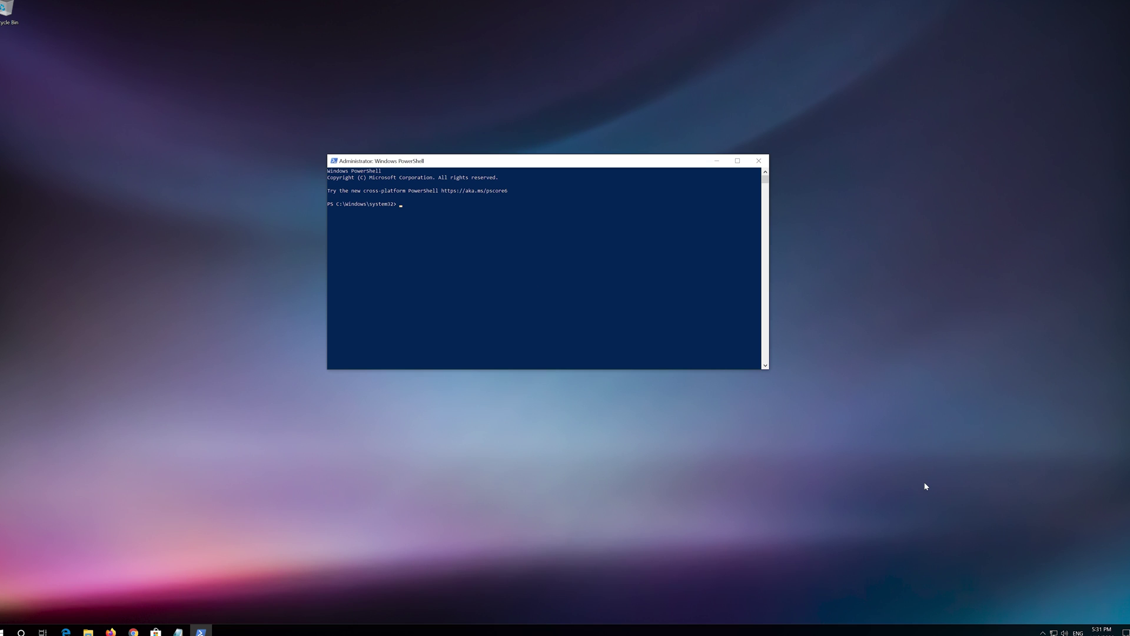
Step: Switch to Notepad, copy the entire package re-registration script, and minimize the Notepad window
click(177, 631)
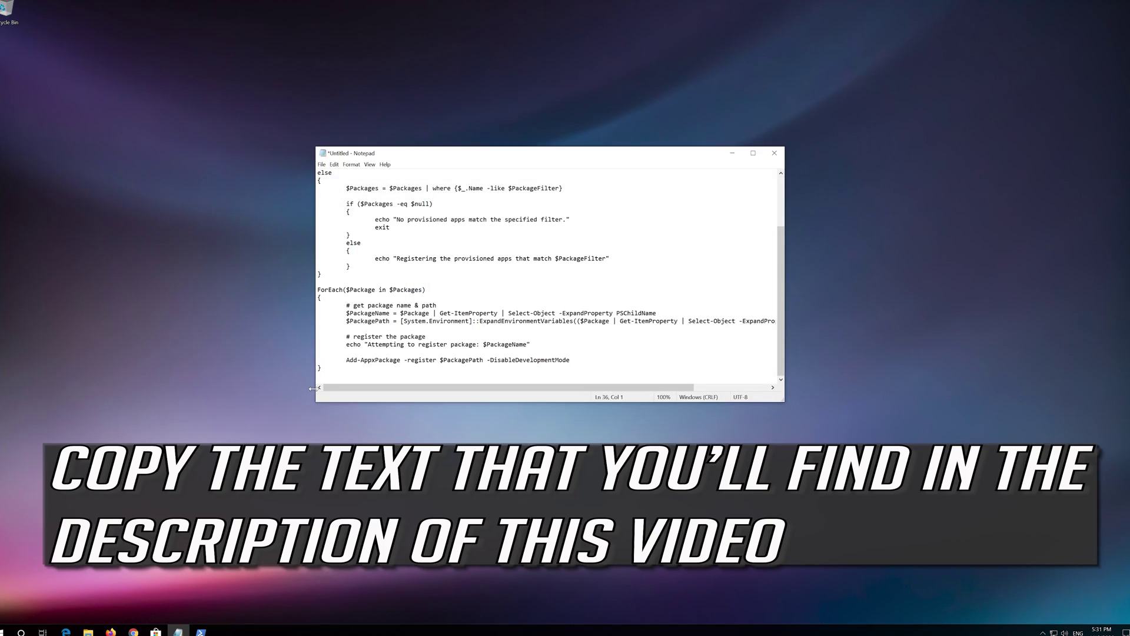
drag(322, 368, 280, 169)
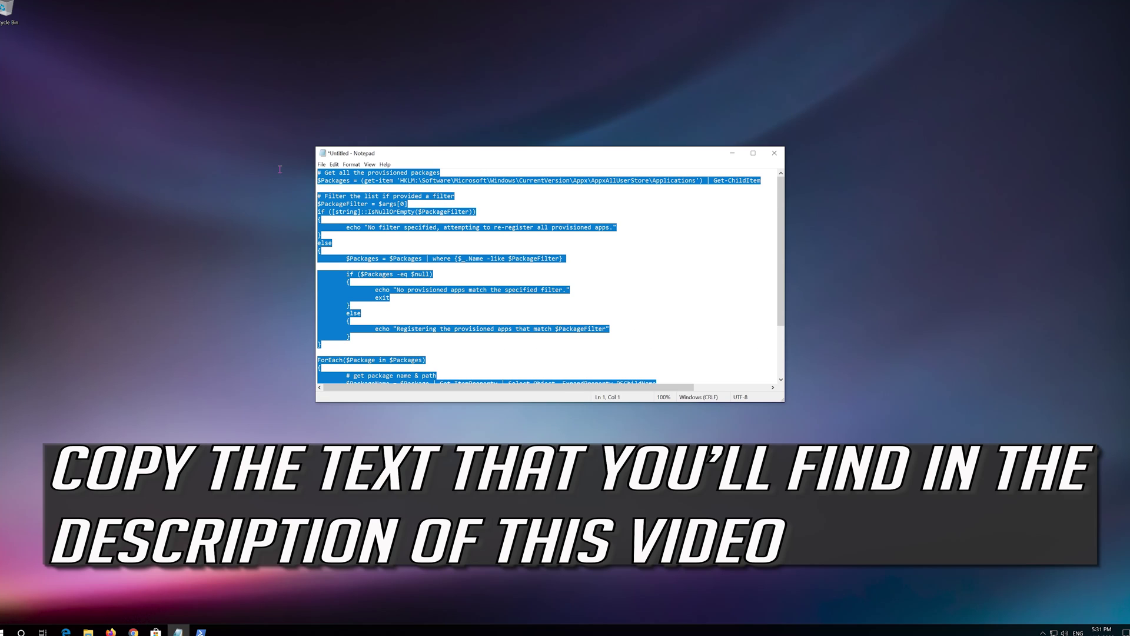
right_click(428, 187)
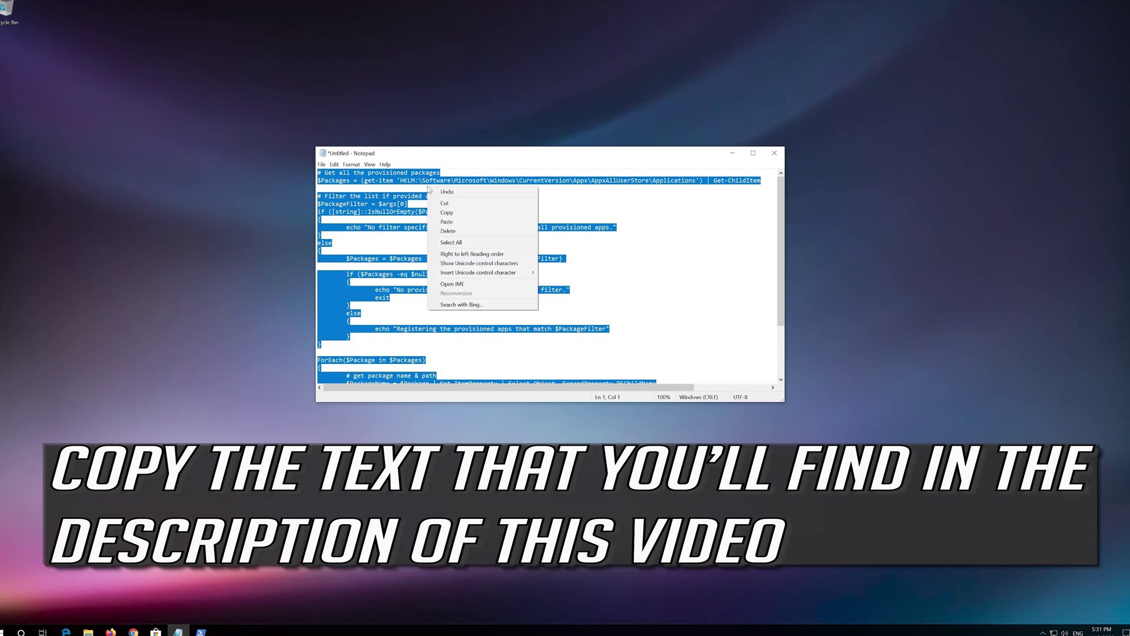
click(445, 213)
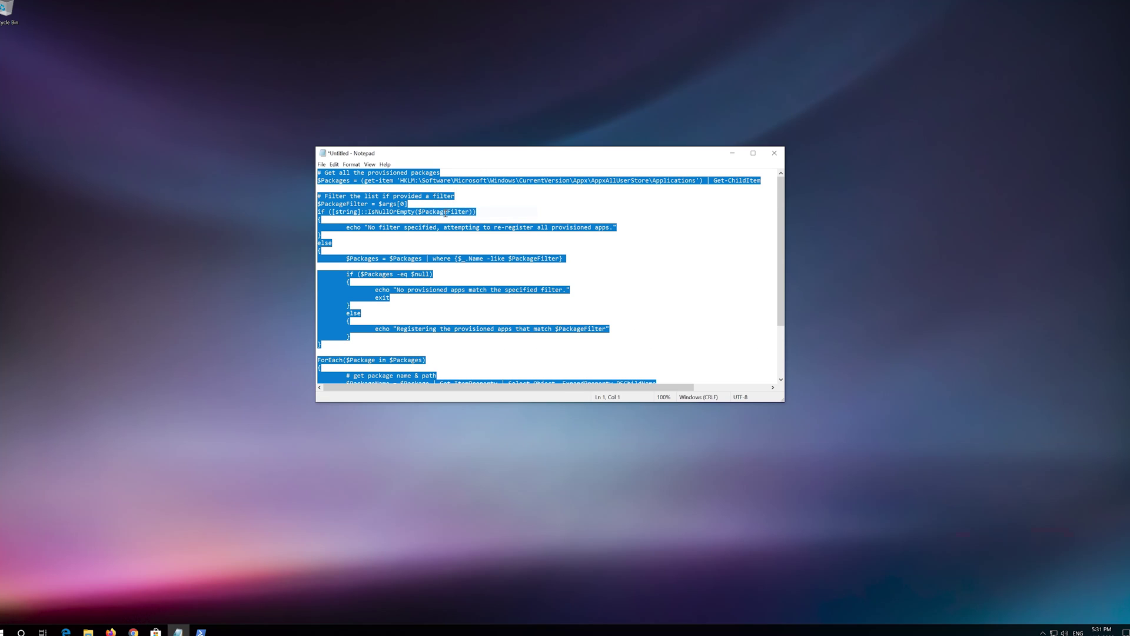
click(736, 156)
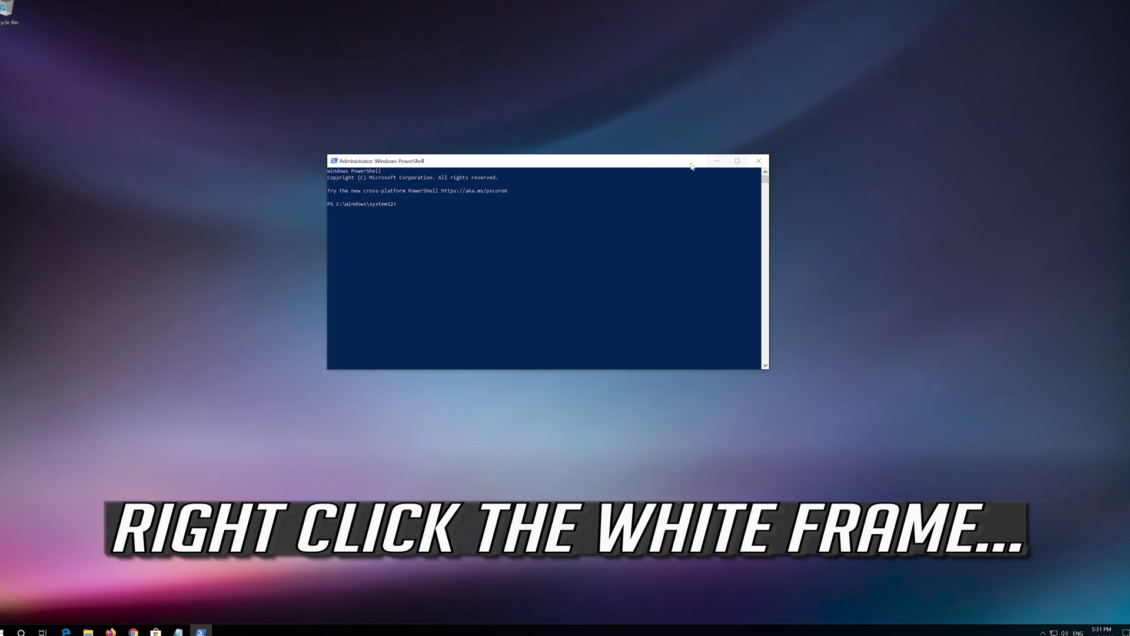
Step: Paste the copied package re-registration script into the administrator PowerShell window and run it
right_click(527, 161)
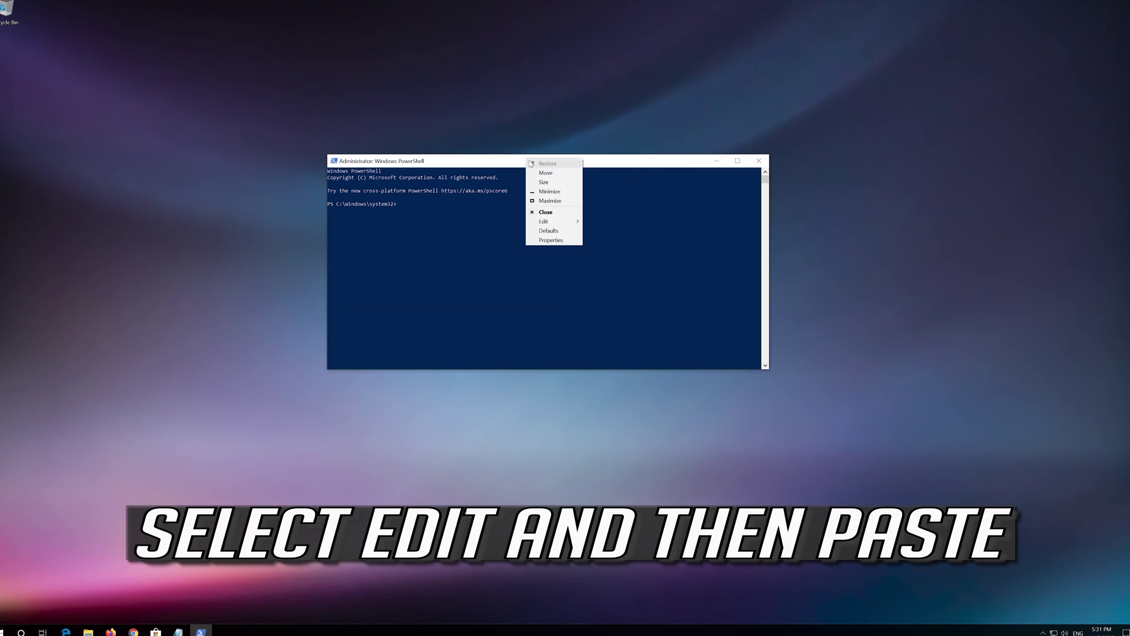
click(540, 223)
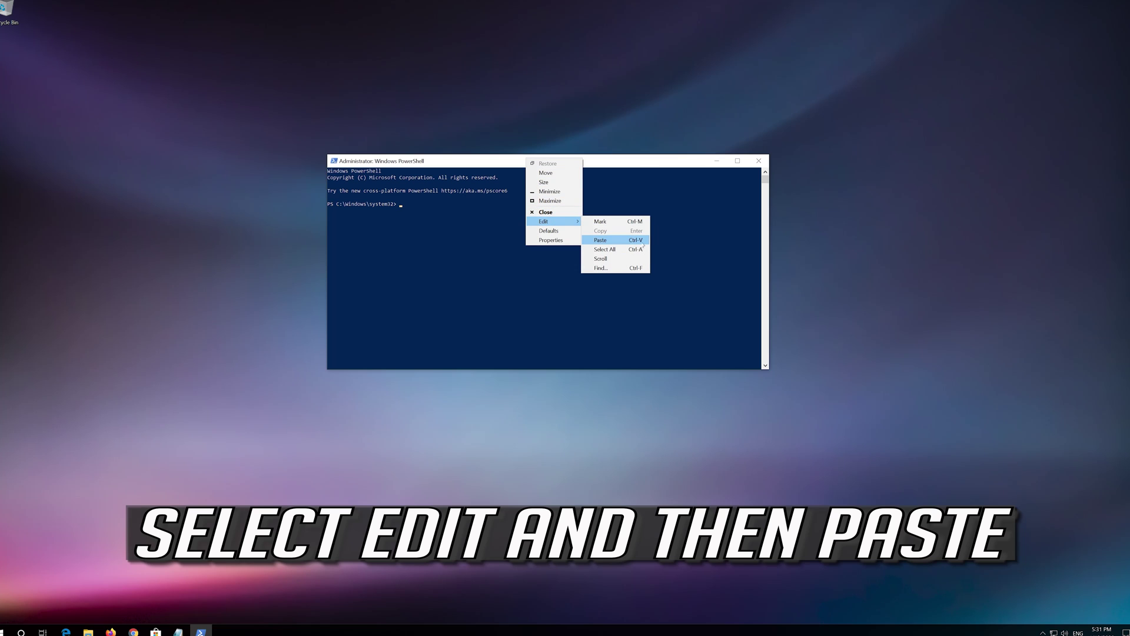
click(601, 240)
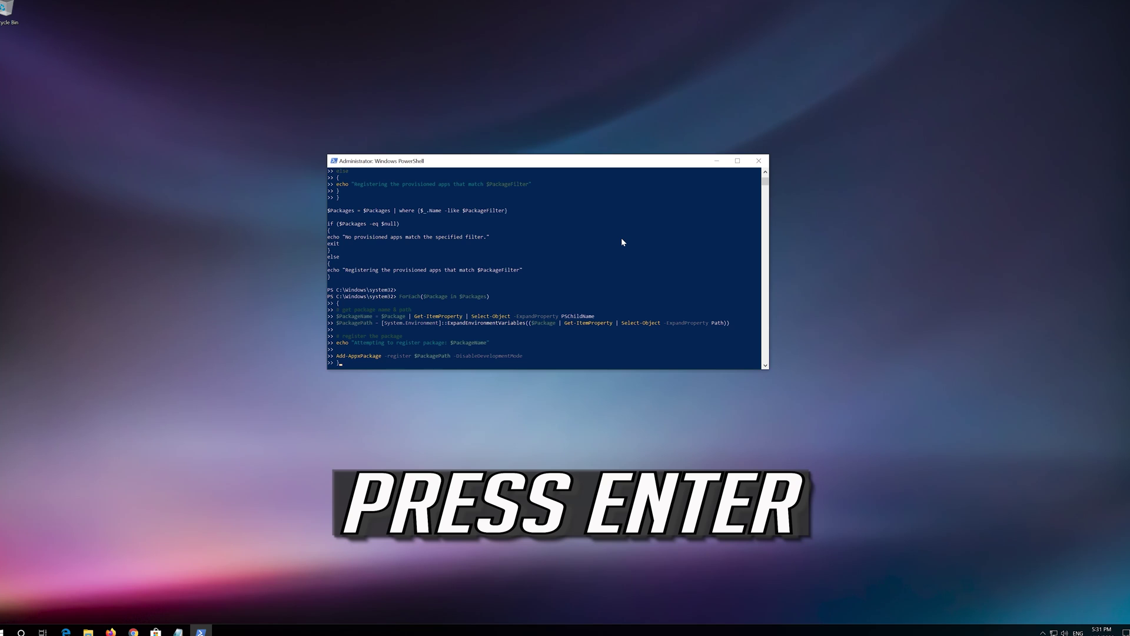
key(Return)
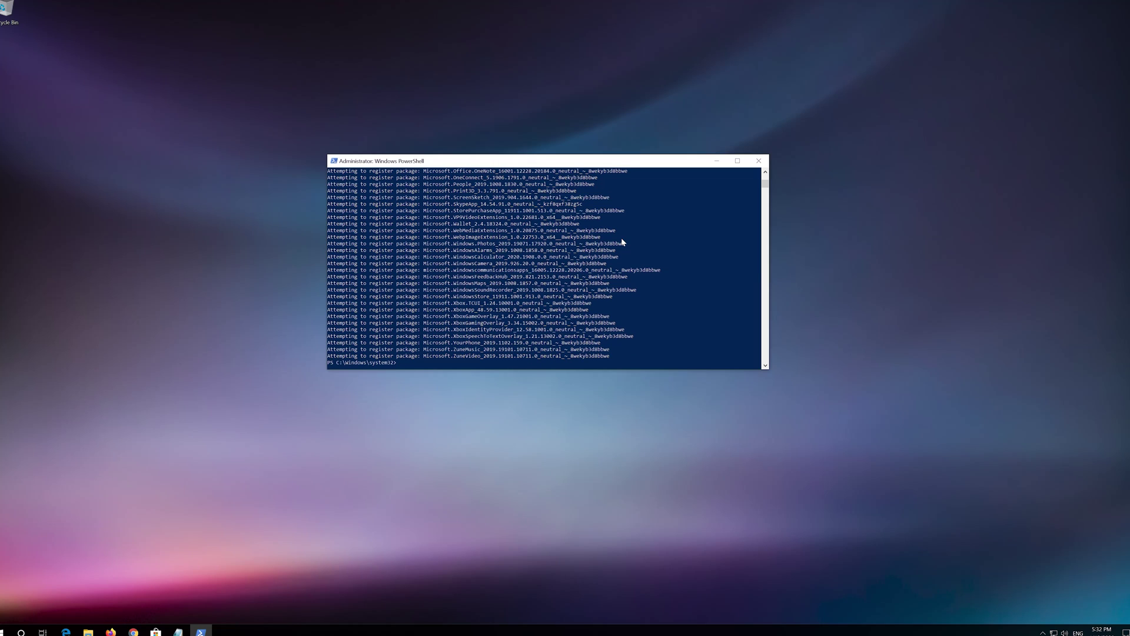
Step: Close PowerShell with the exit command and bring up the power options for restarting the PC
text(exit)
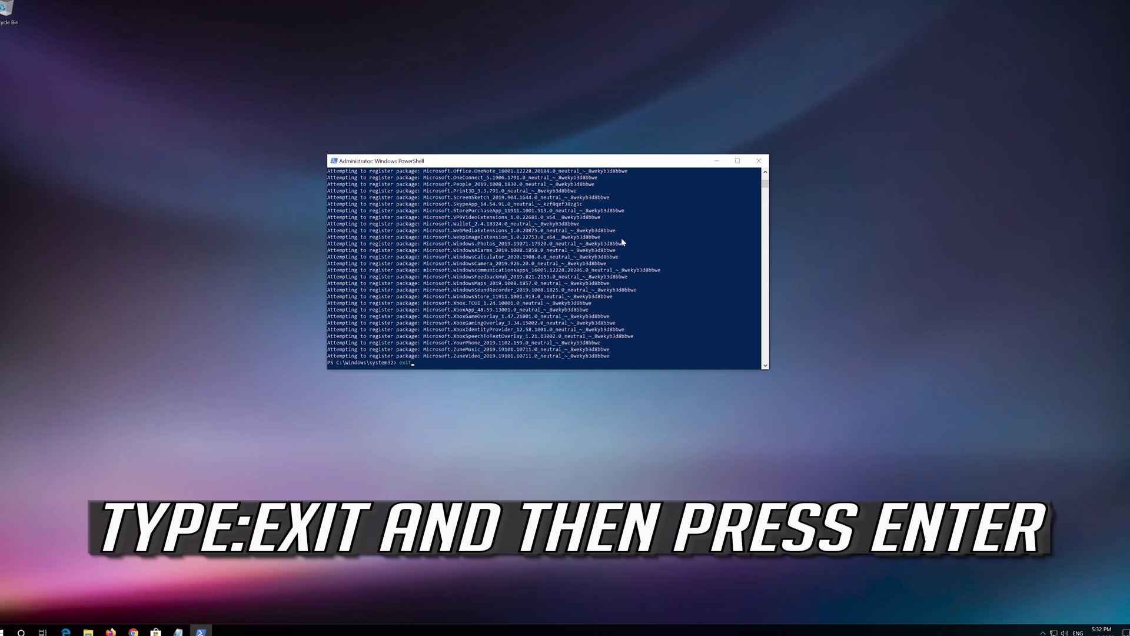
key(Return)
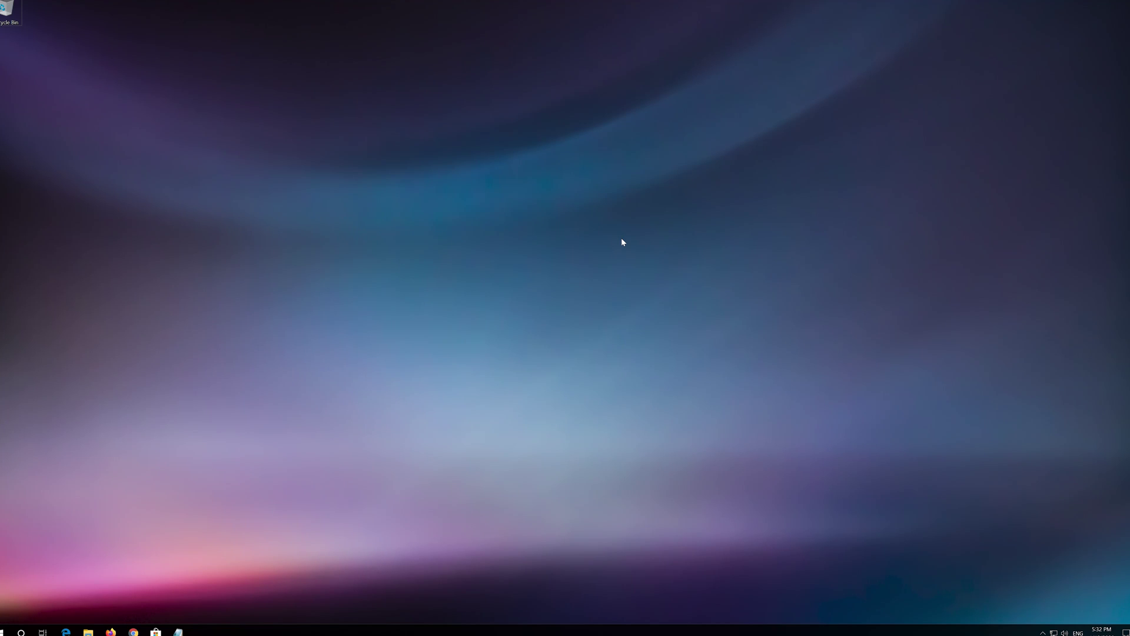
click(5, 630)
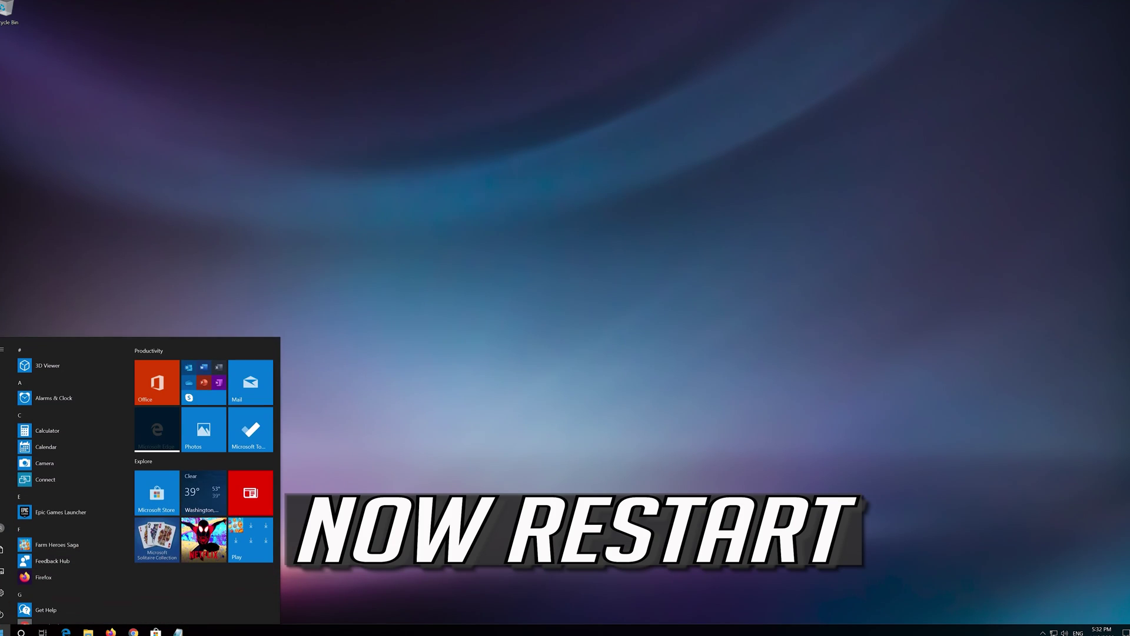
mouse_move(2, 613)
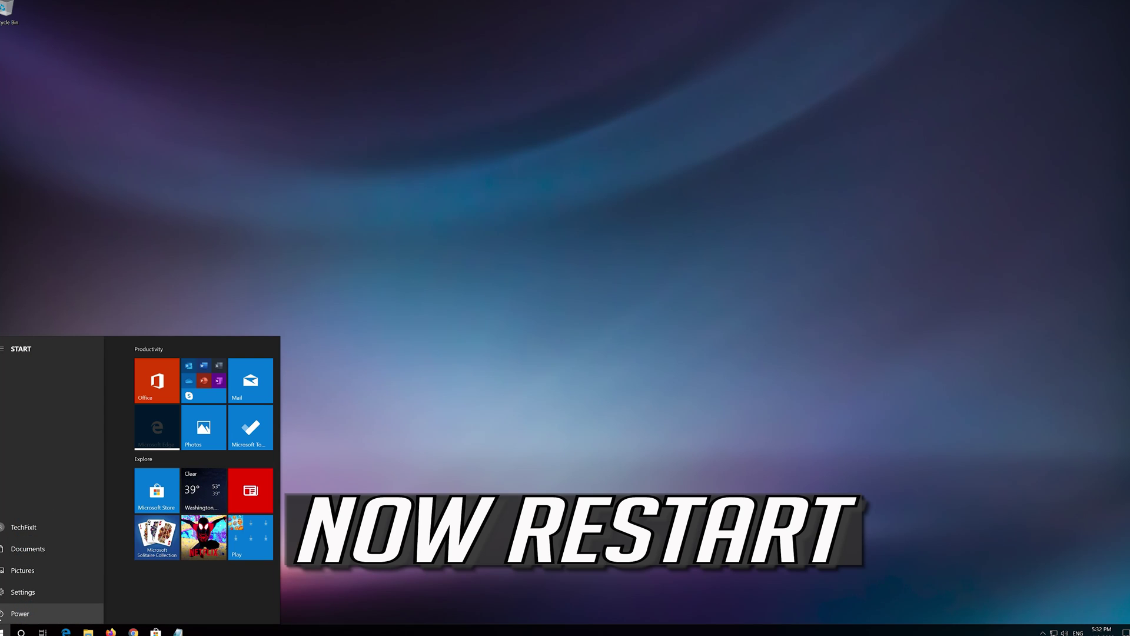
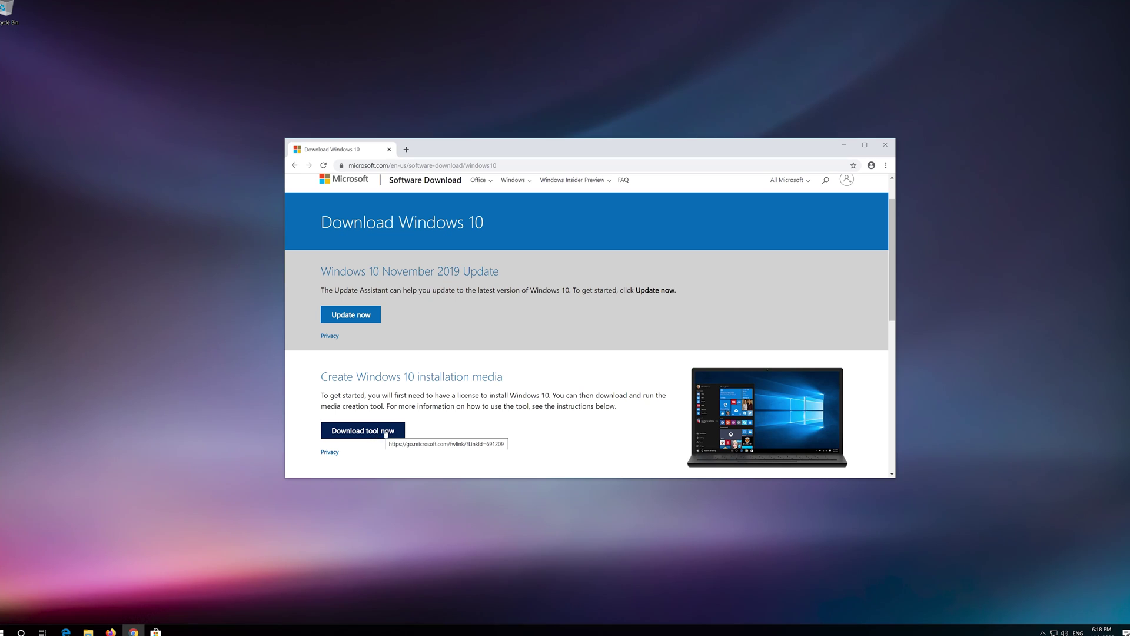
Step: Download the Windows 10 media creation tool, close the browser, and run the tool with permission to make changes to the device
click(385, 432)
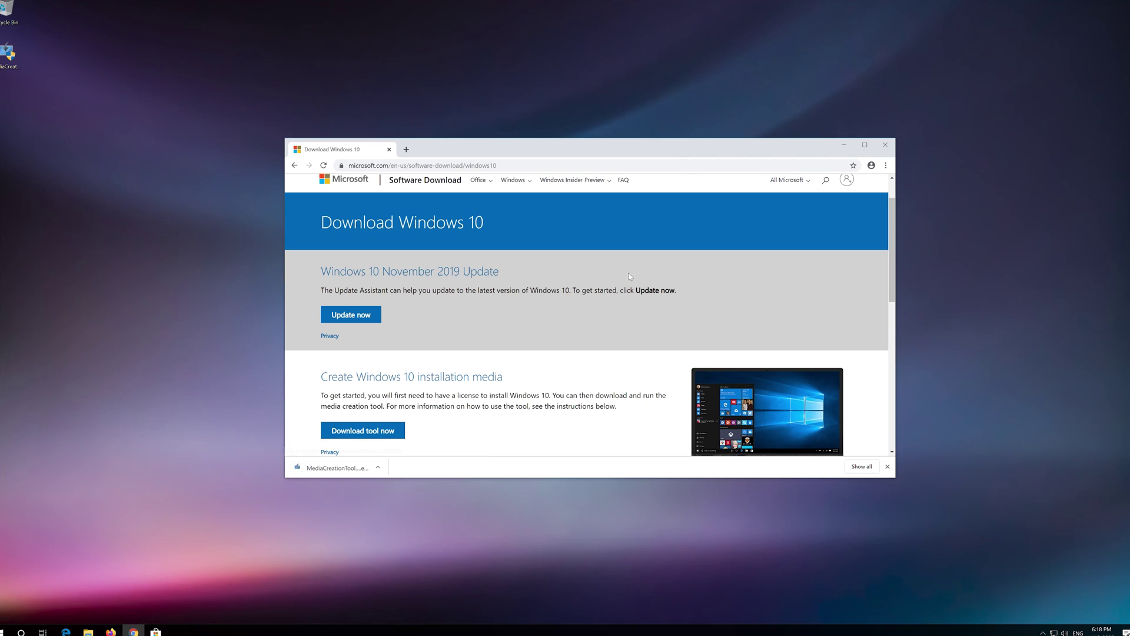
click(885, 146)
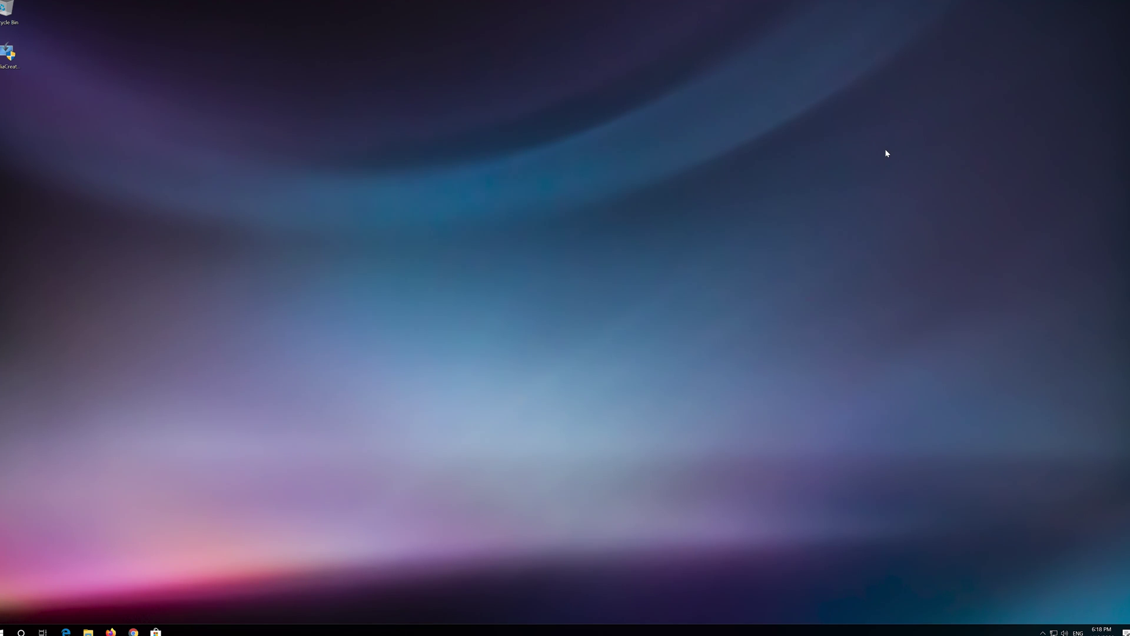
double_click(7, 64)
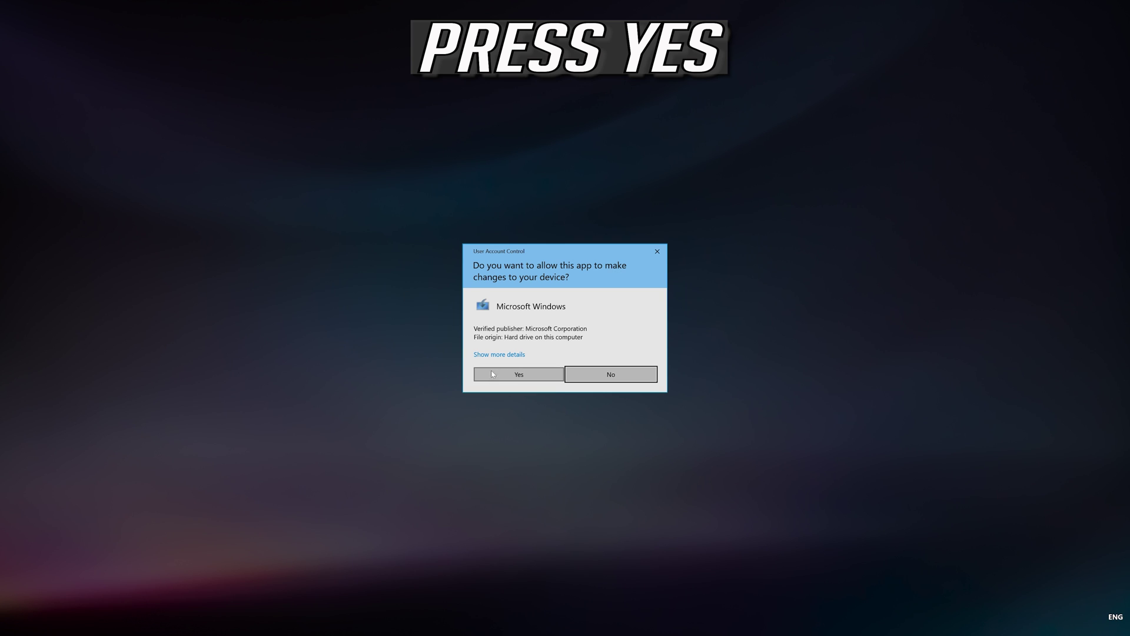
click(535, 378)
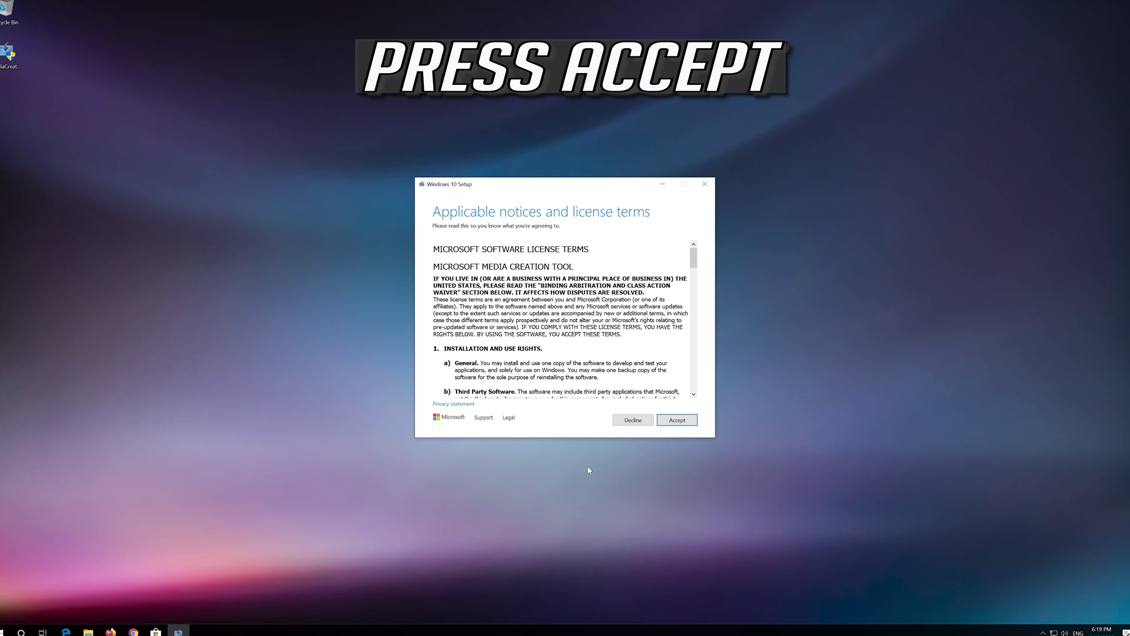
Step: Accept the license terms, choose to upgrade this PC now, and install Windows 10 Pro keeping personal files and apps
click(693, 420)
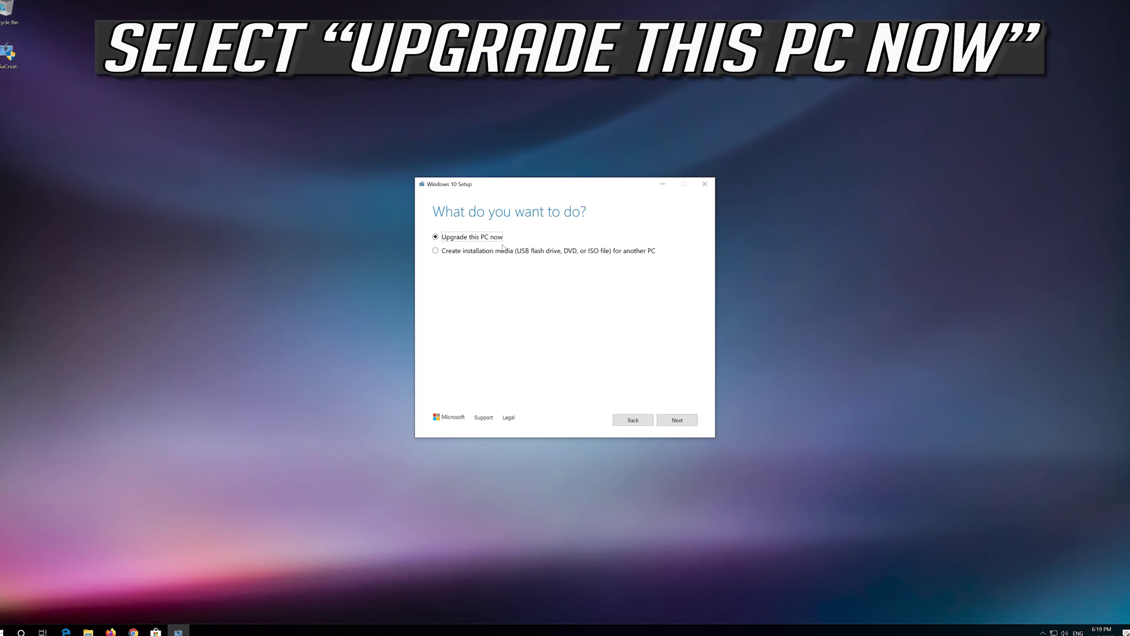
click(675, 423)
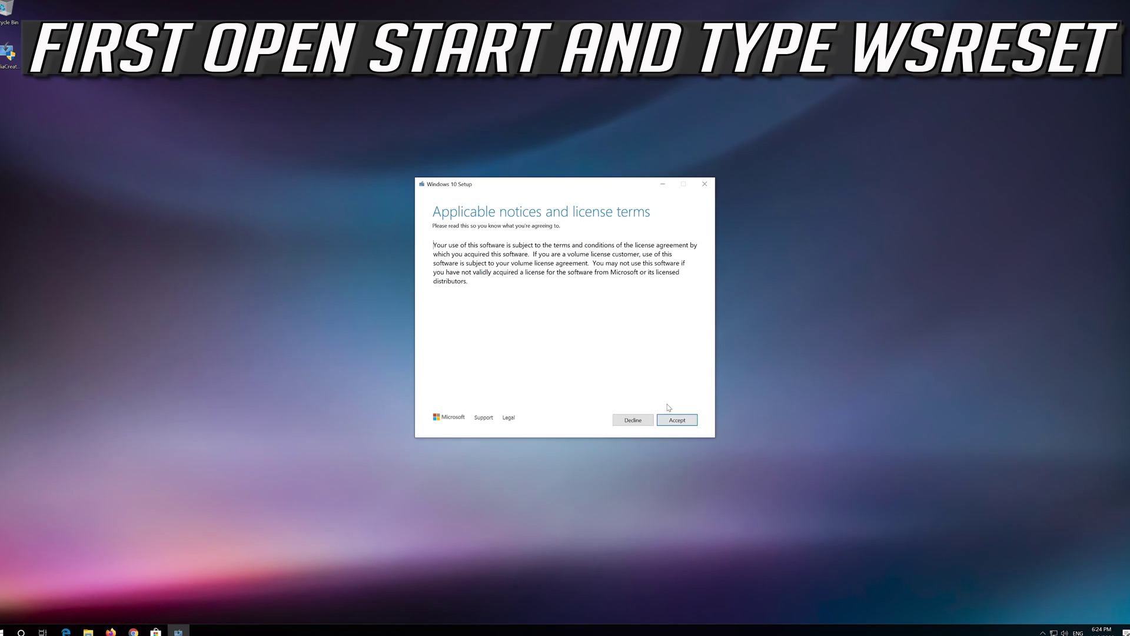
click(682, 416)
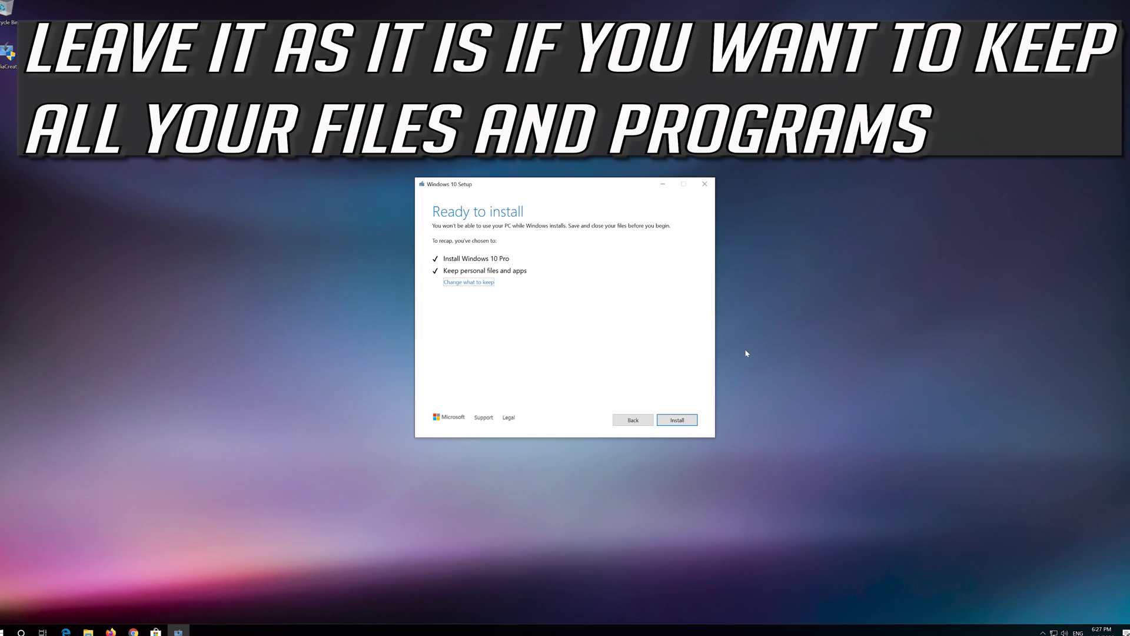
click(676, 421)
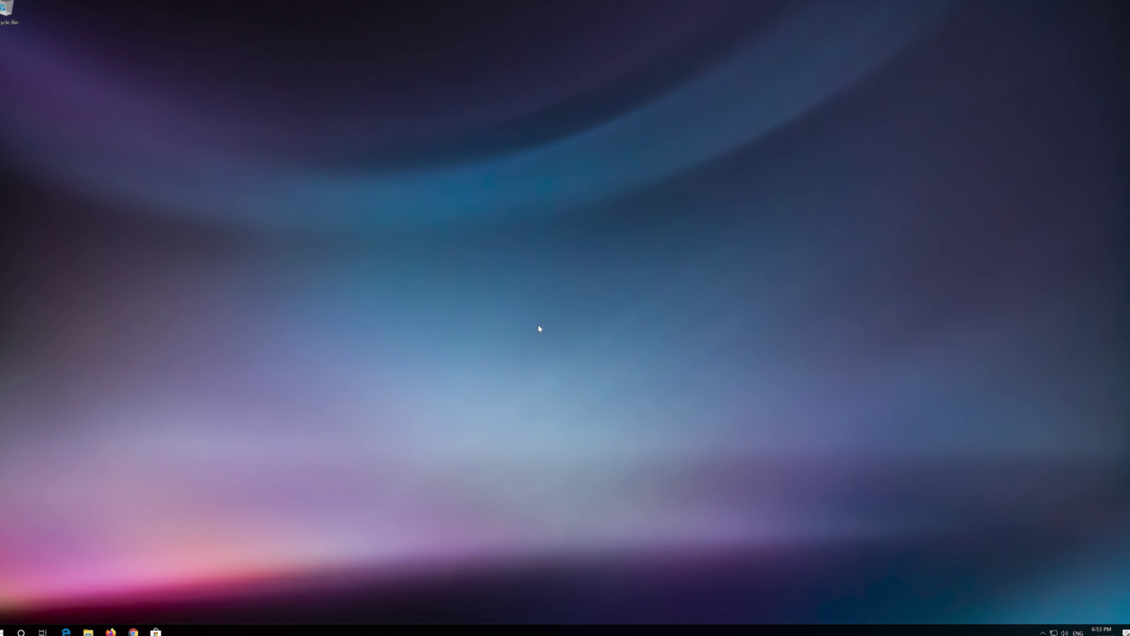
Step: Search Windows for recovery options, open the Recovery settings, and restart the PC into advanced startup
key(super)
text(recovery)
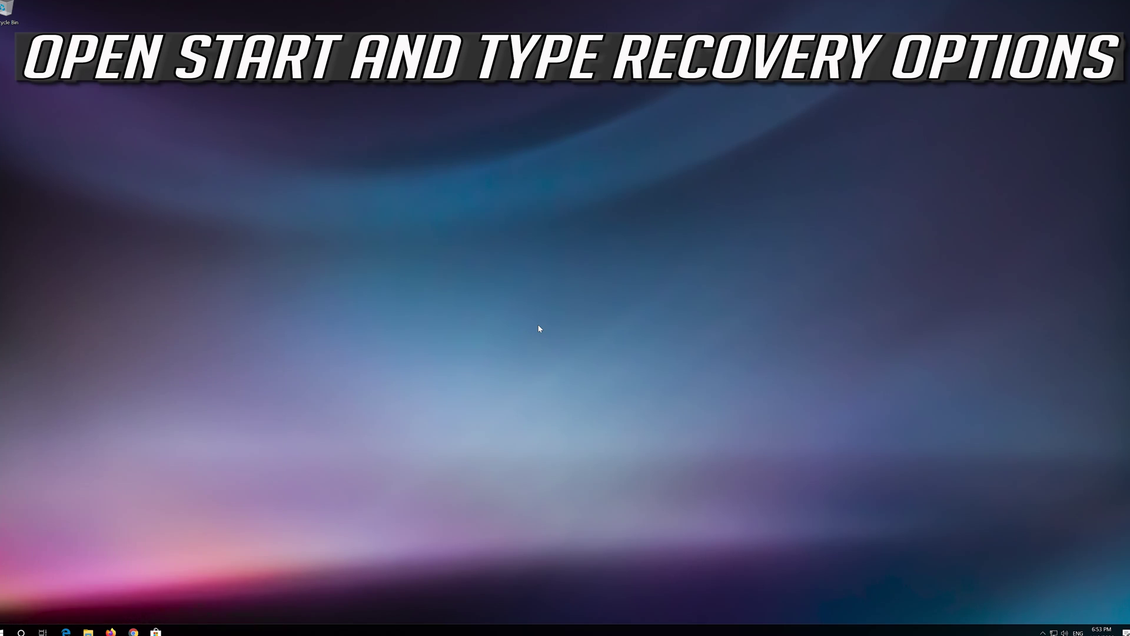
text( option)
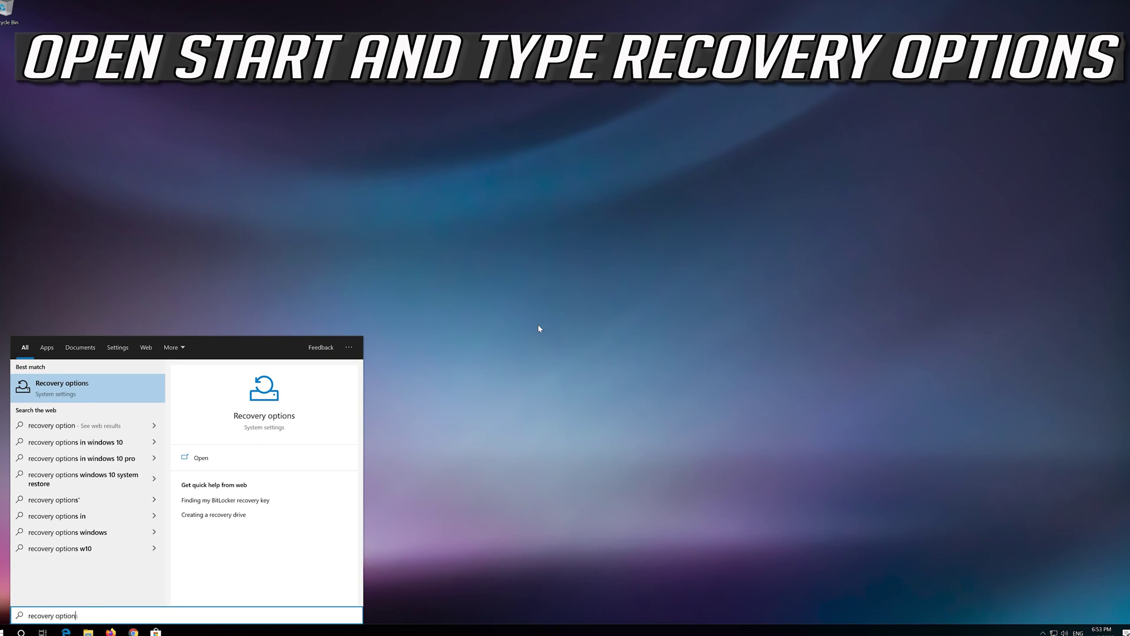
click(89, 392)
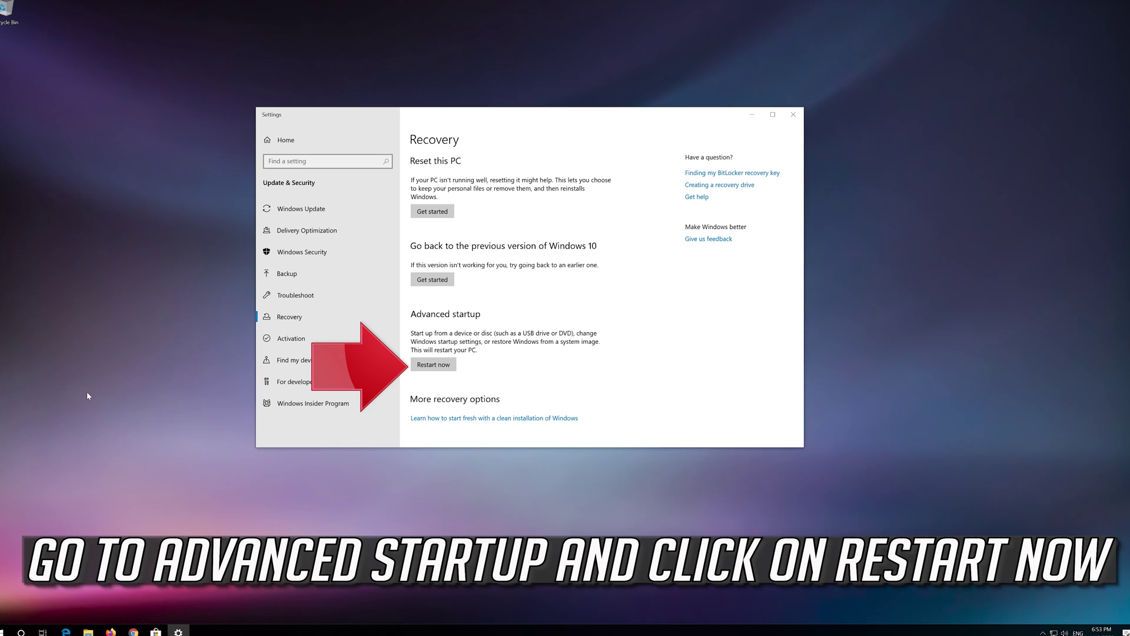
click(436, 366)
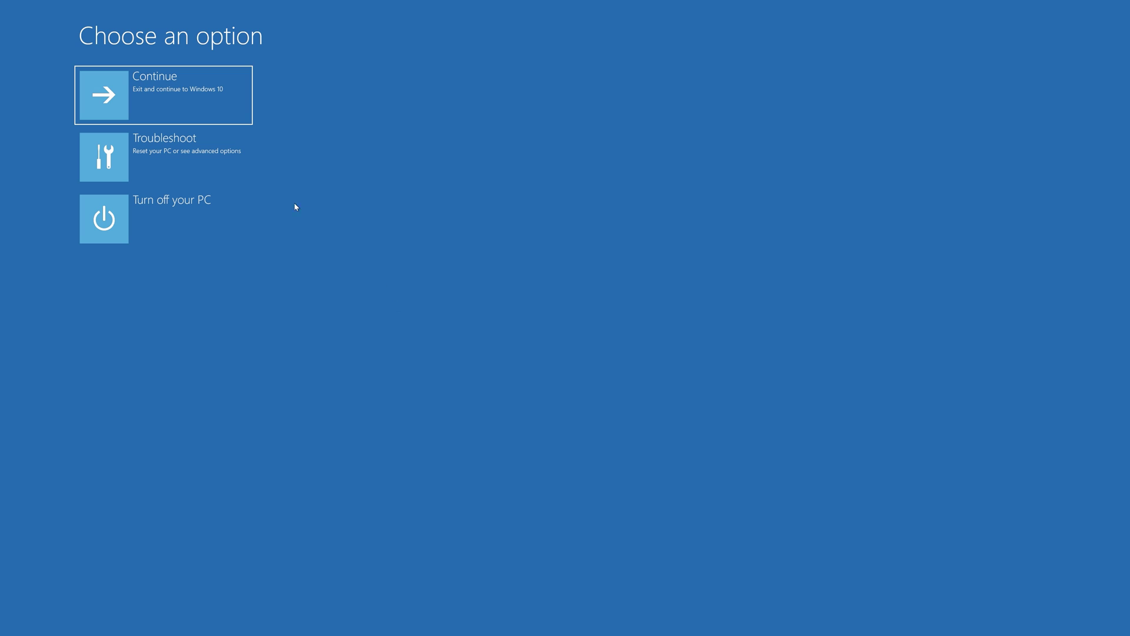
Step: Start System Restore from the advanced troubleshooting options and continue with the listed user account, leaving its password empty
click(182, 162)
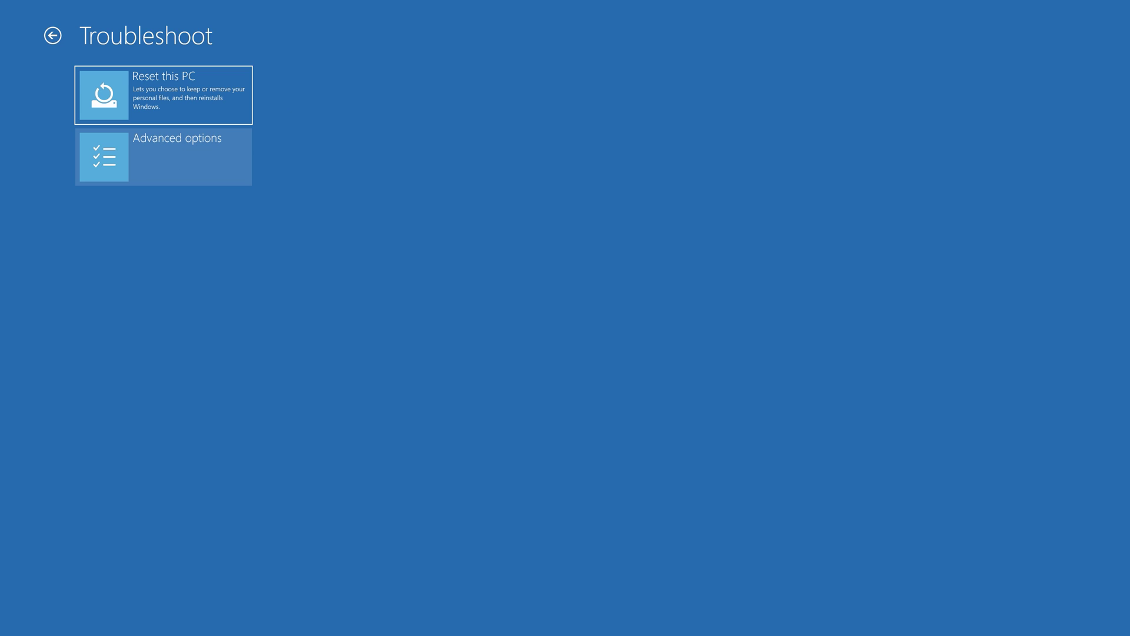
click(181, 164)
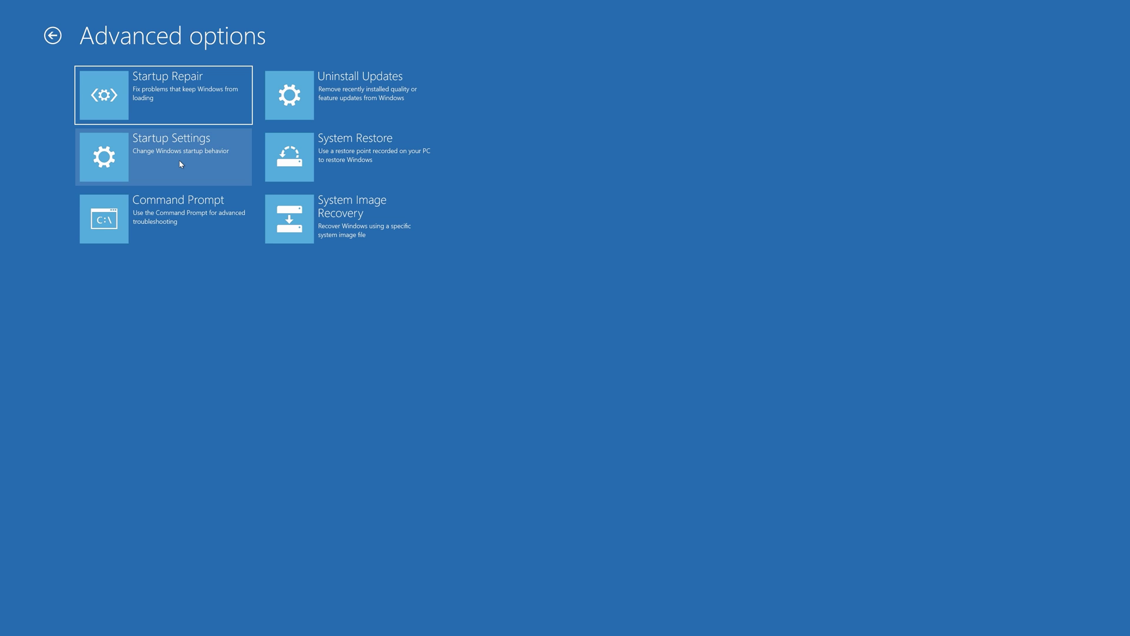
click(371, 172)
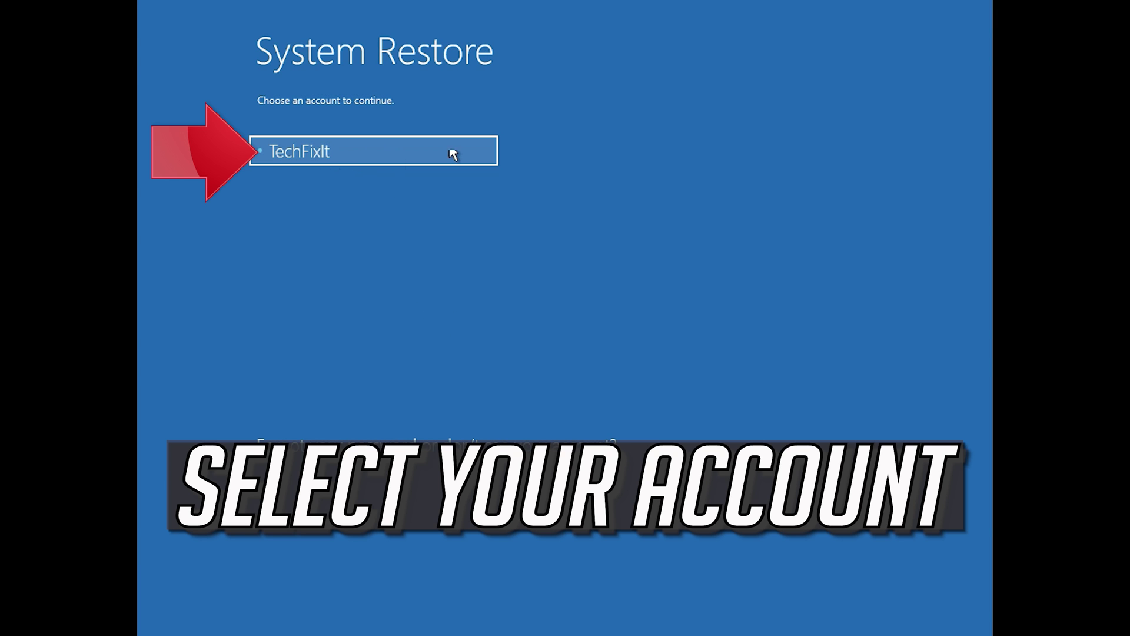
click(385, 148)
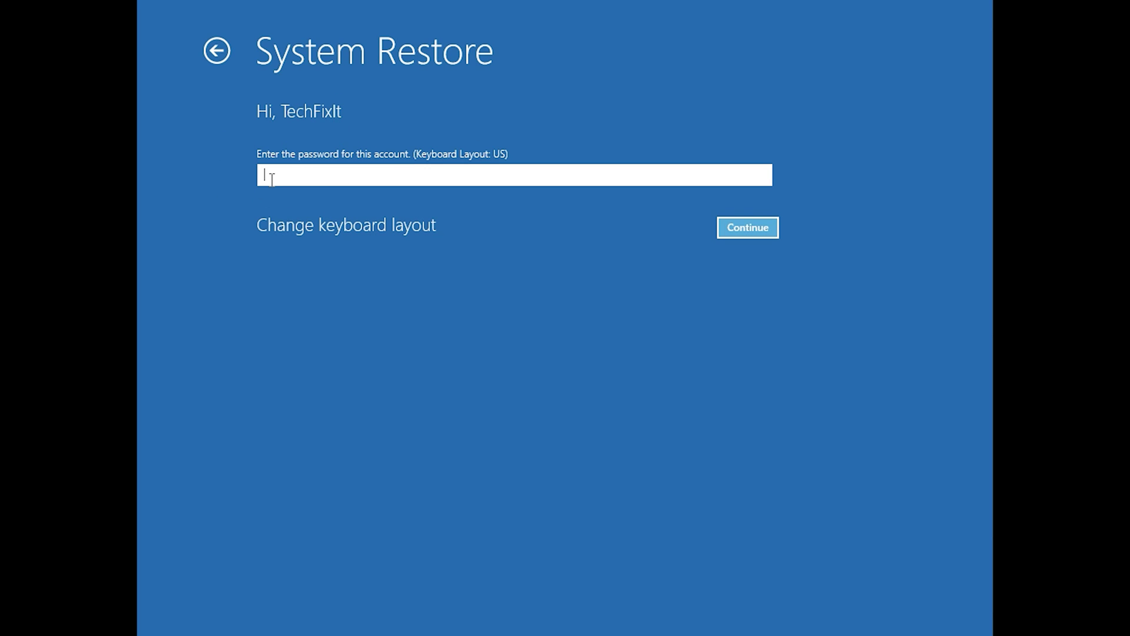
click(735, 228)
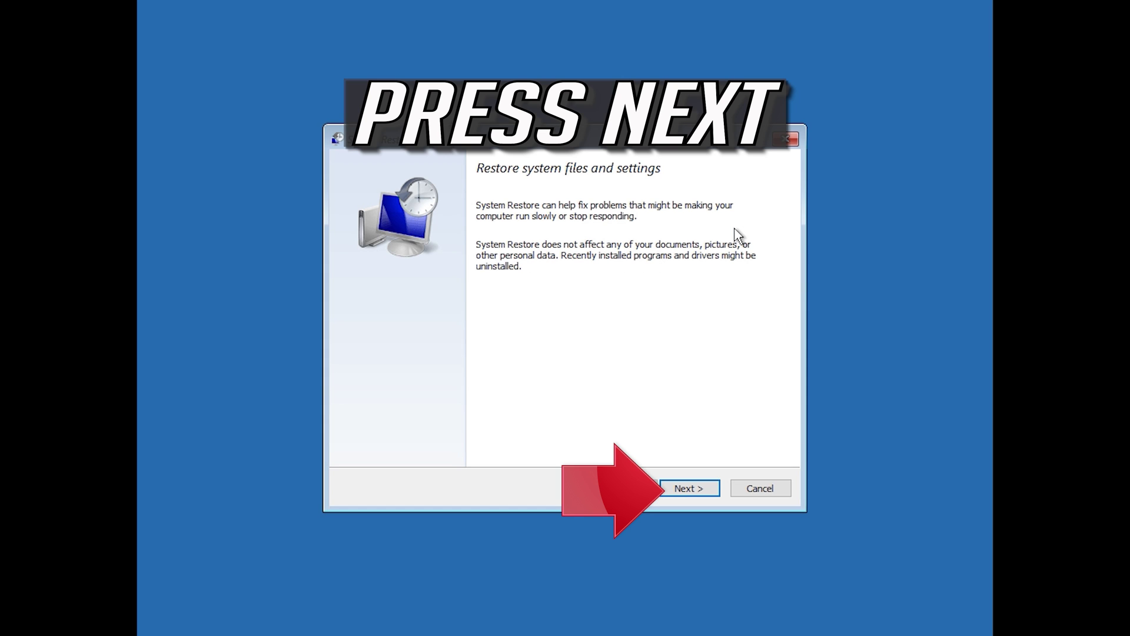
Step: Restore the computer to the manual restore point dated 1/10/2020 12:21:42 AM, confirming that the restore cannot be interrupted
click(691, 489)
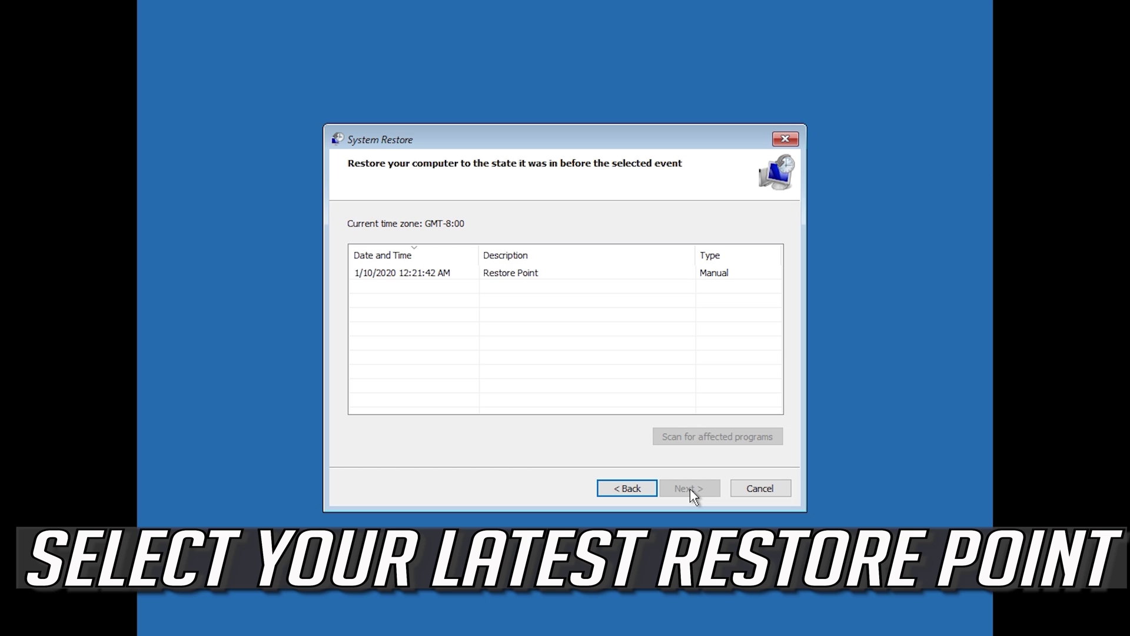
click(396, 274)
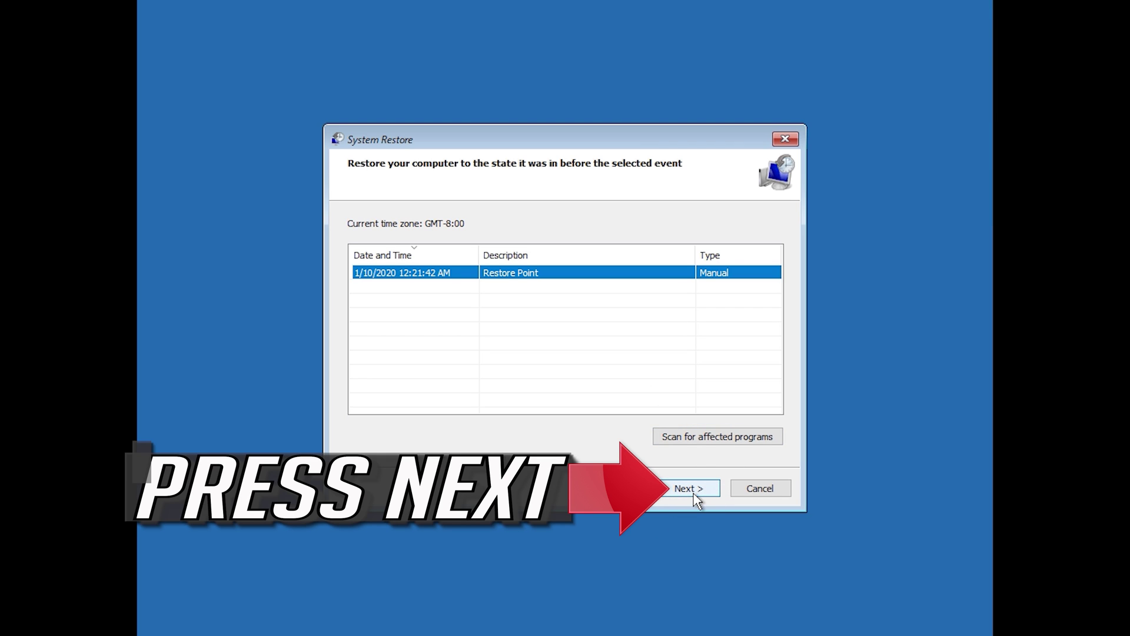
click(696, 496)
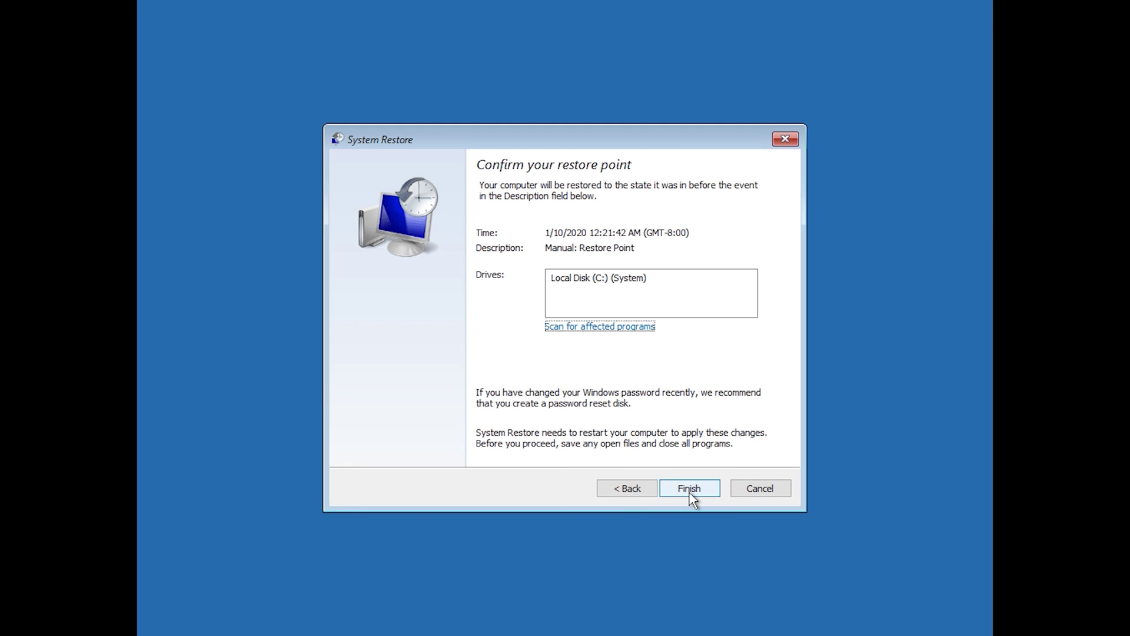
click(691, 489)
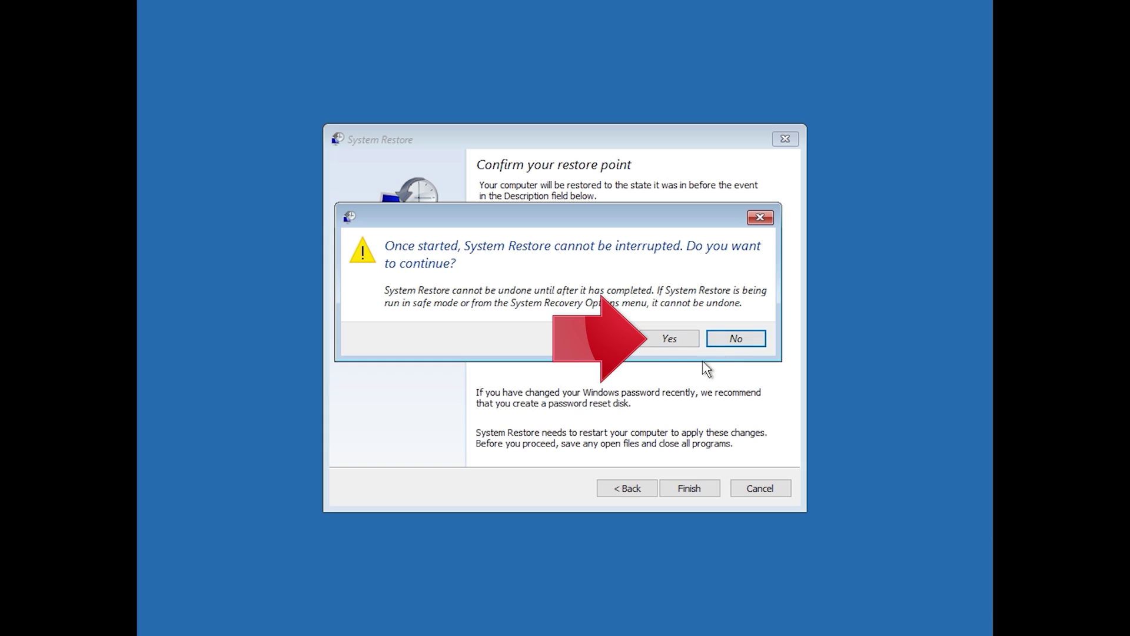
click(667, 342)
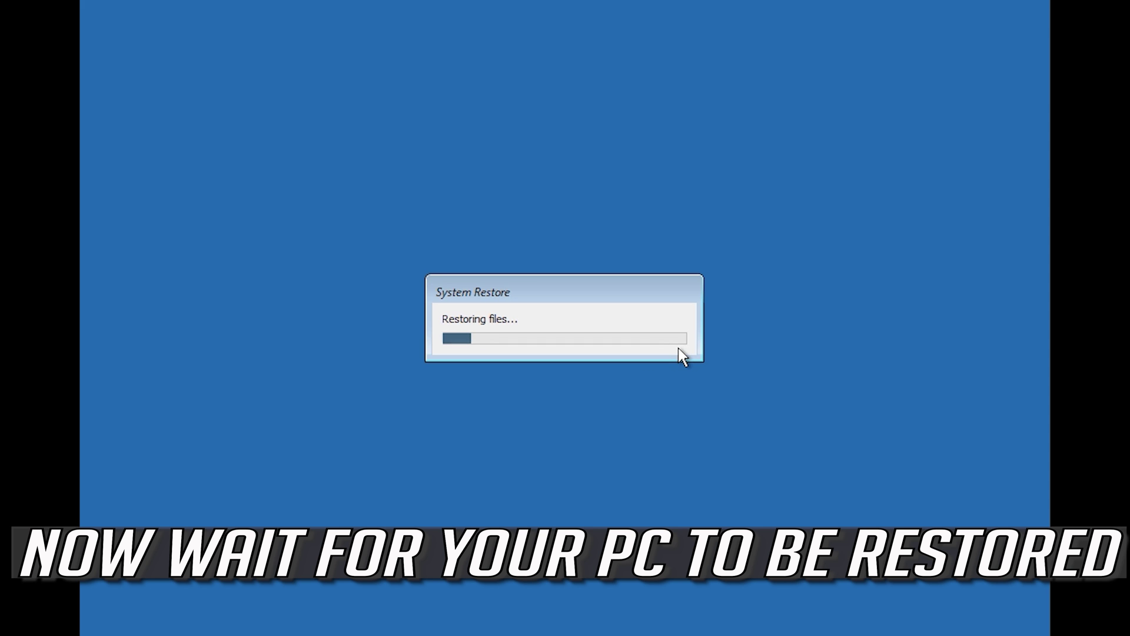